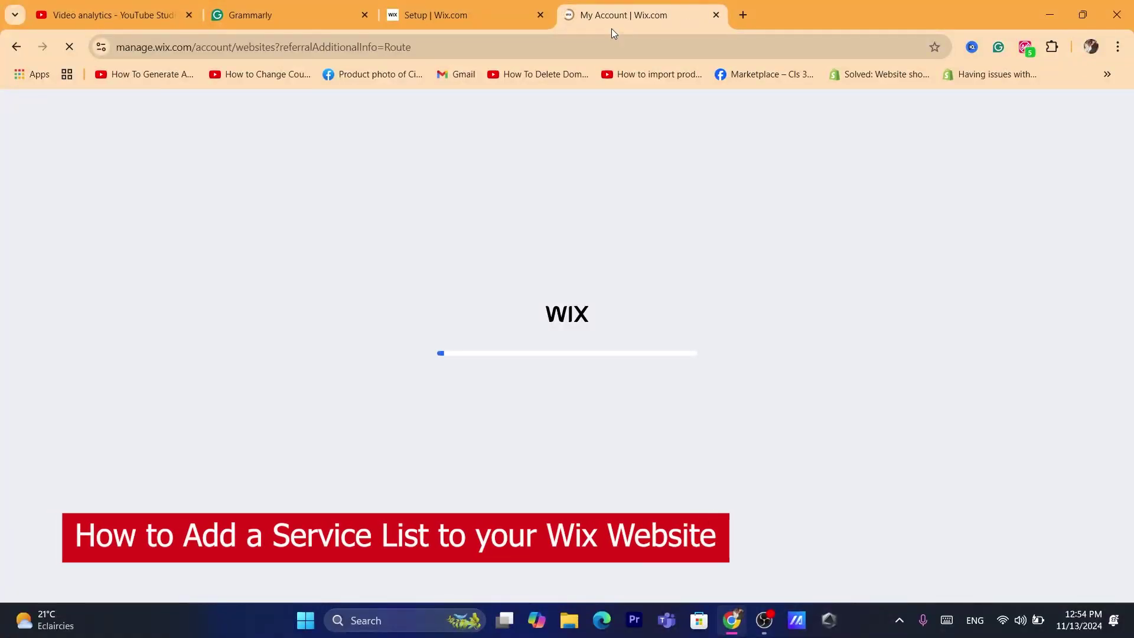
Open the dashboard of the No Business Name site from My Sites.
left_click(628, 39)
type("s")
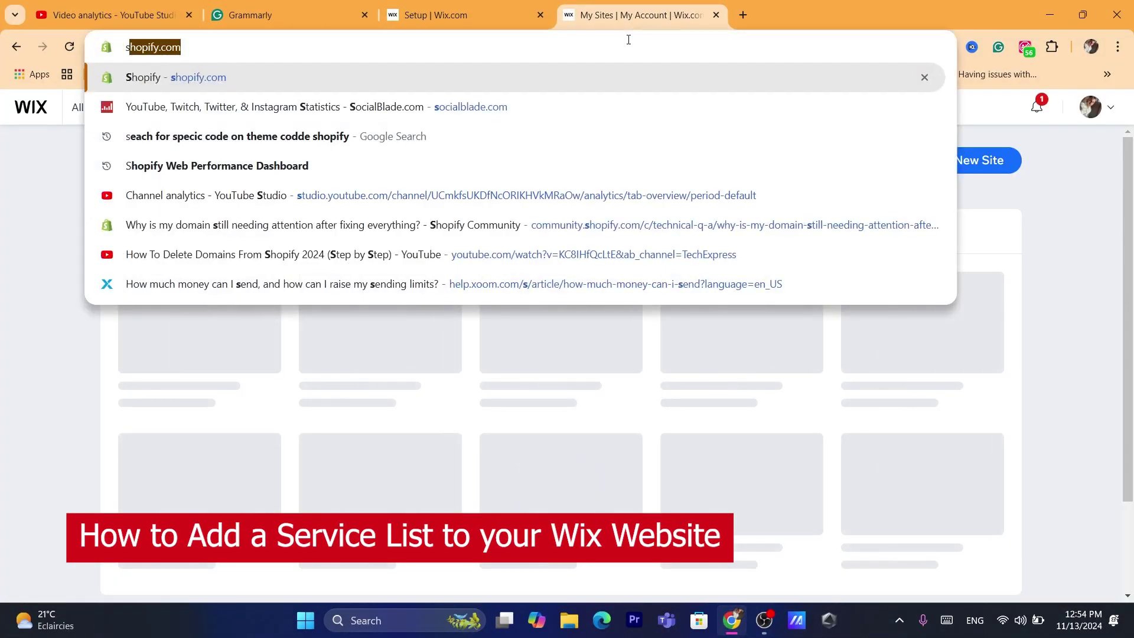
left_click(58, 313)
left_click(412, 48)
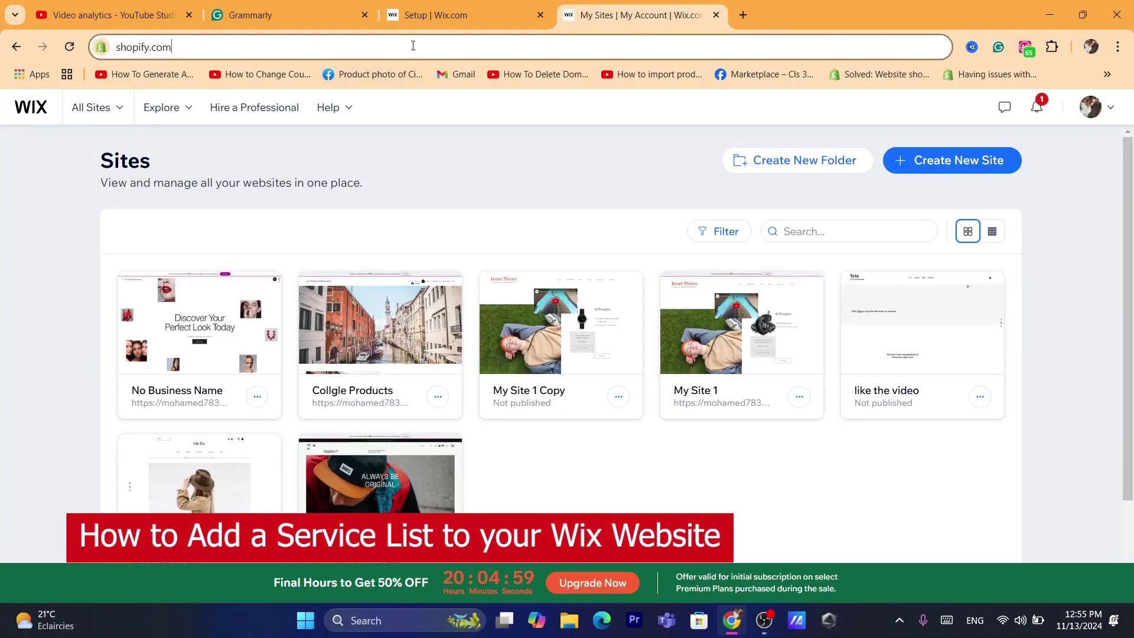
type("How to Add a Service List to your Wix Website")
left_click(2, 332)
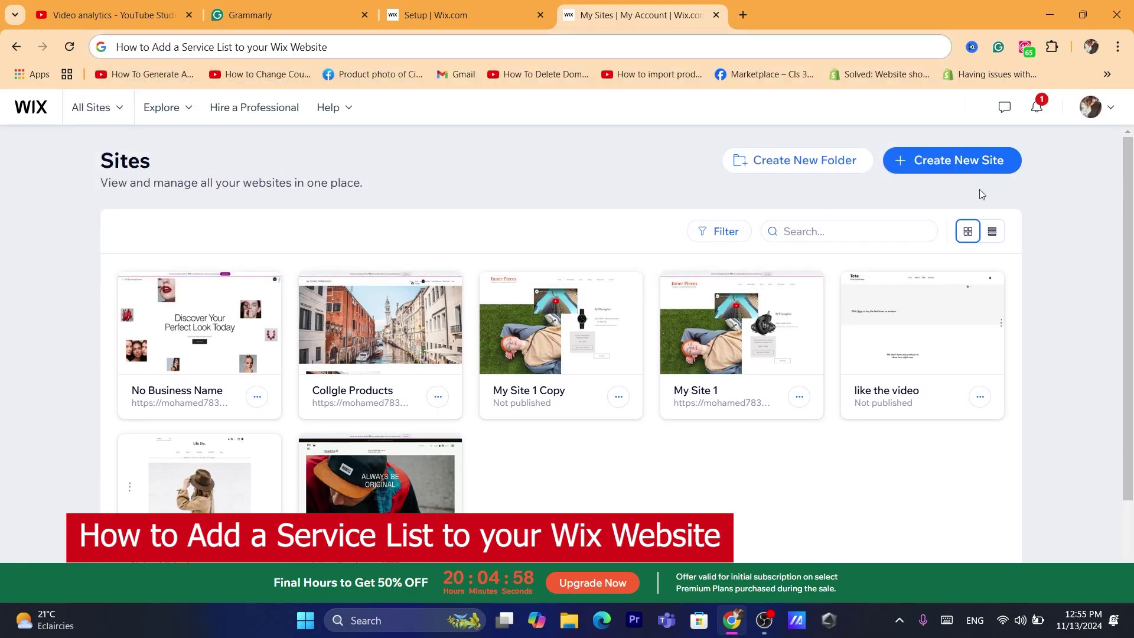
scroll(1099, 177, "down", 3)
scroll(1113, 170, "up", 3)
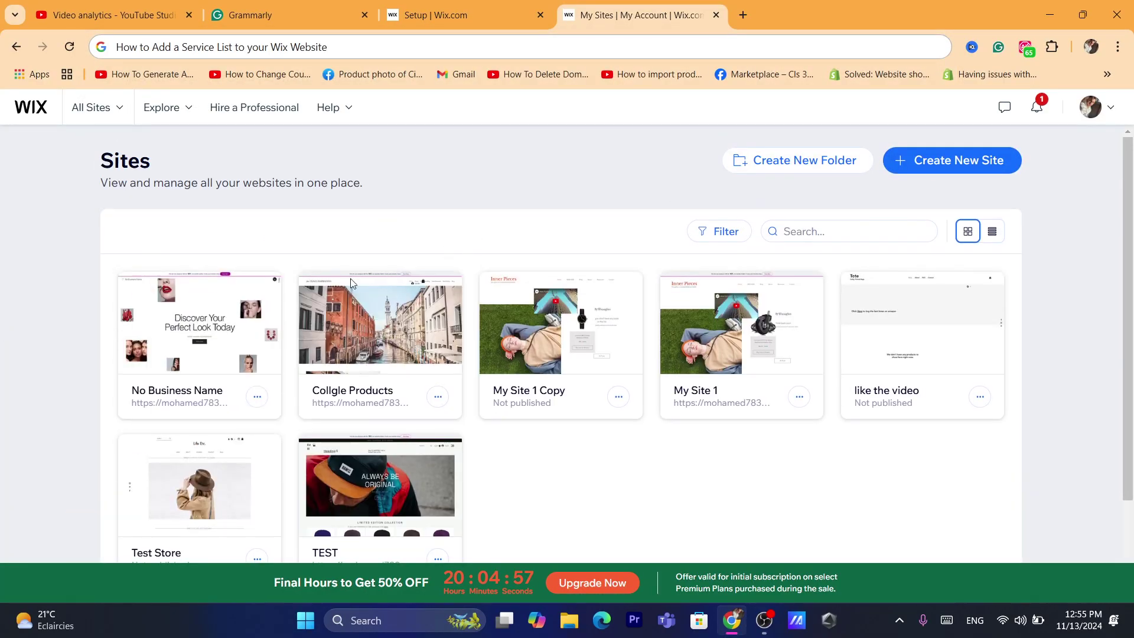
mouse_move(167, 319)
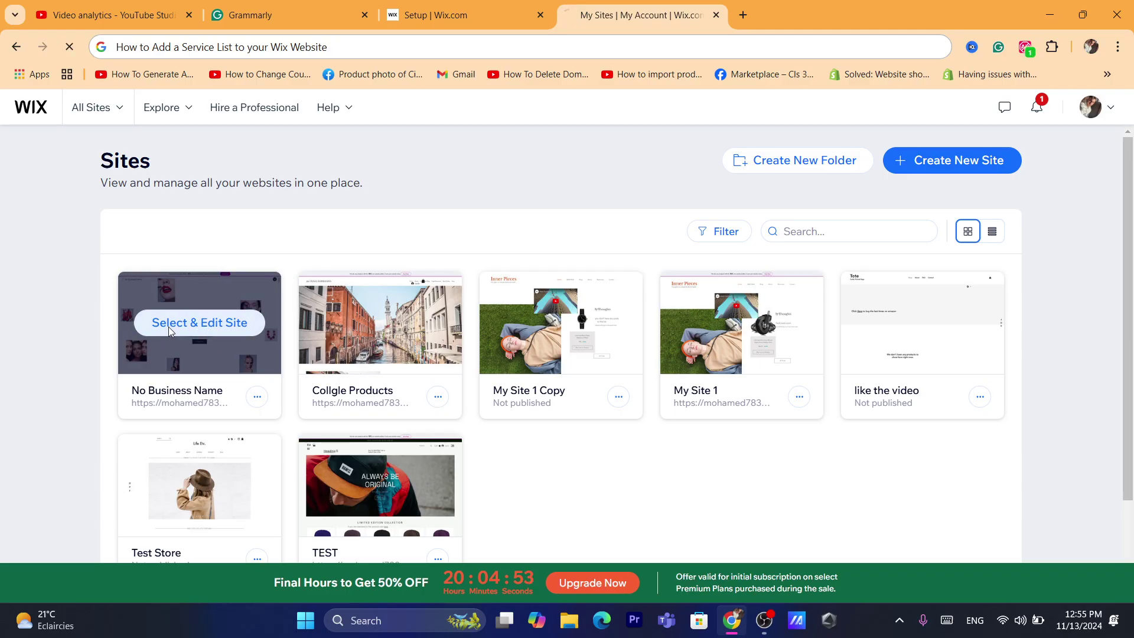
left_click(168, 327)
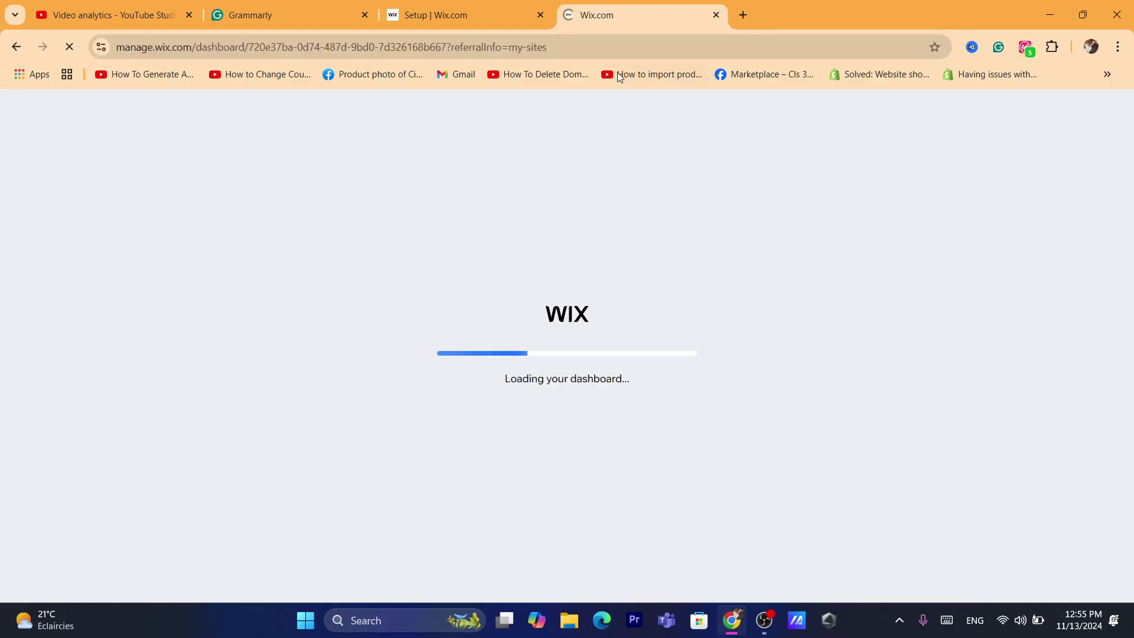
Launch the No Business Name site in the Wix website editor with Edit Site.
left_click(608, 43)
type("s")
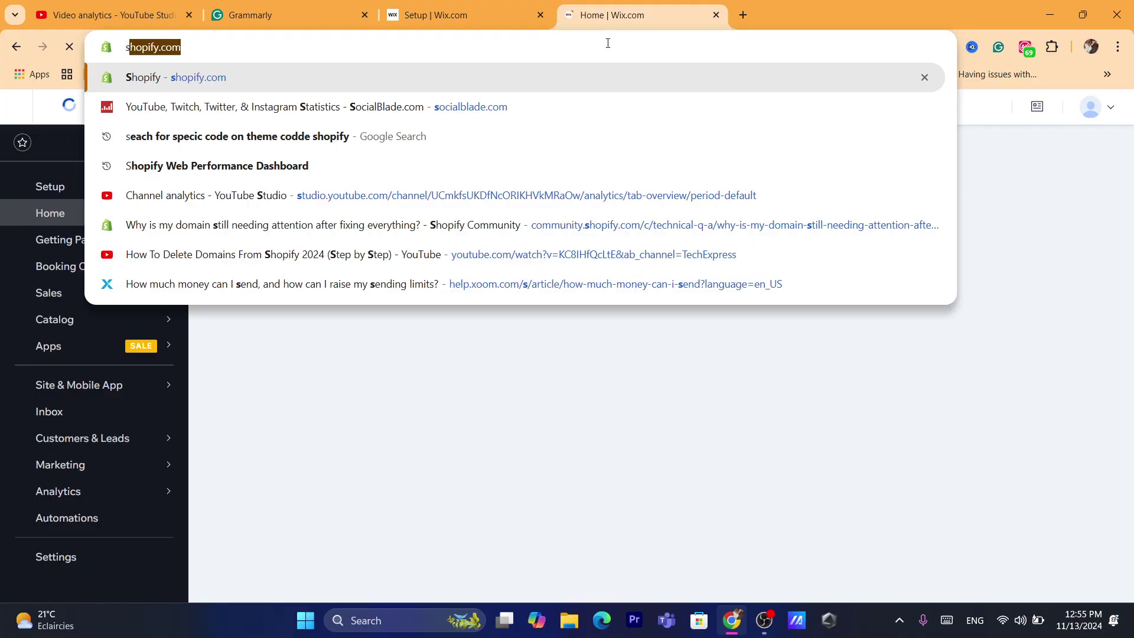
left_click(262, 389)
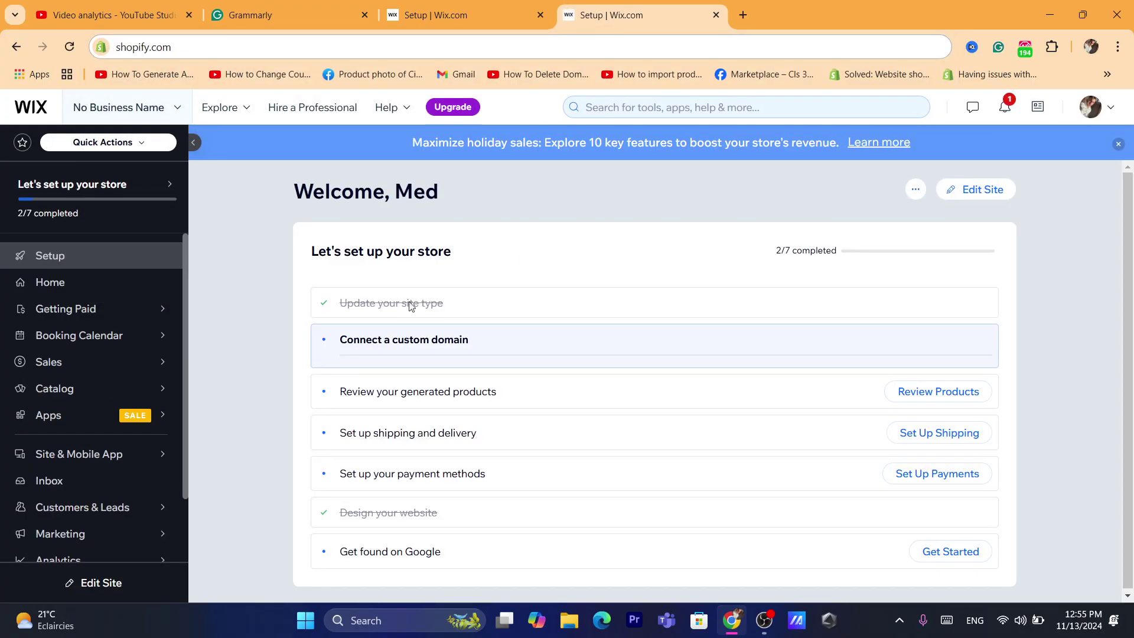
left_click(978, 188)
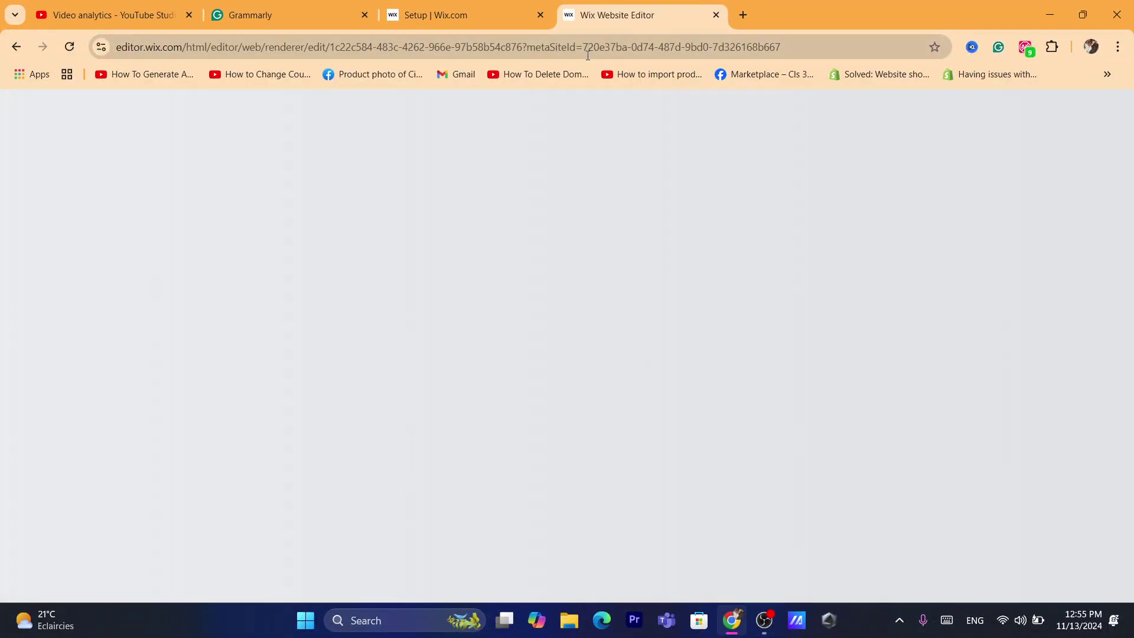
Let the Editor finish loading the Home page with its 'Discover Your Perfect Look Today' heading.
left_click(588, 55)
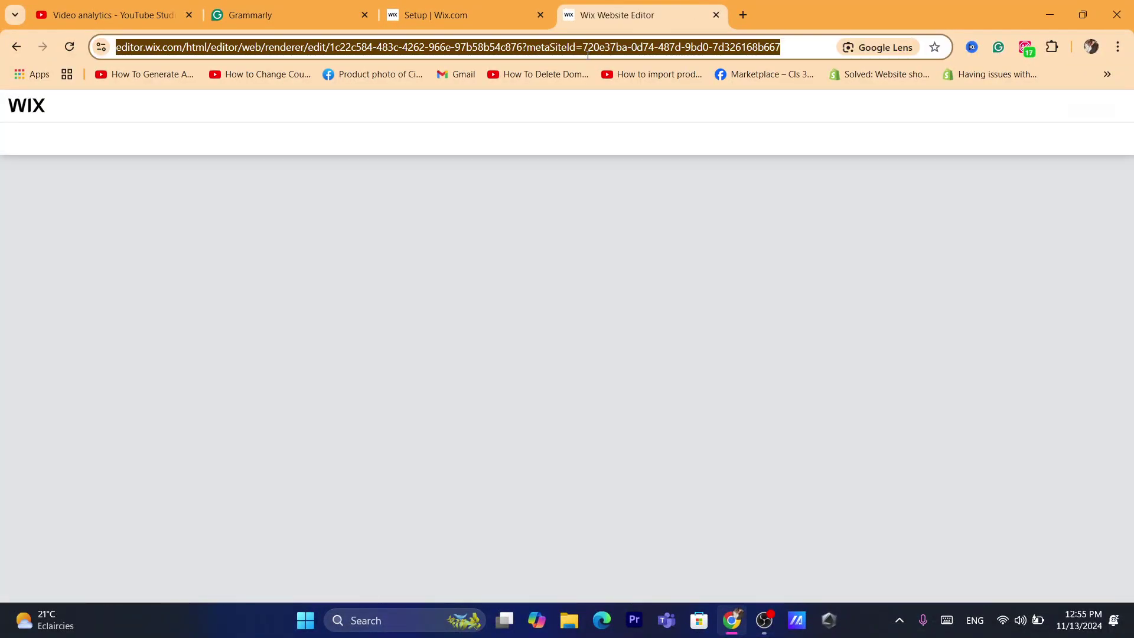
type("d")
left_click(368, 401)
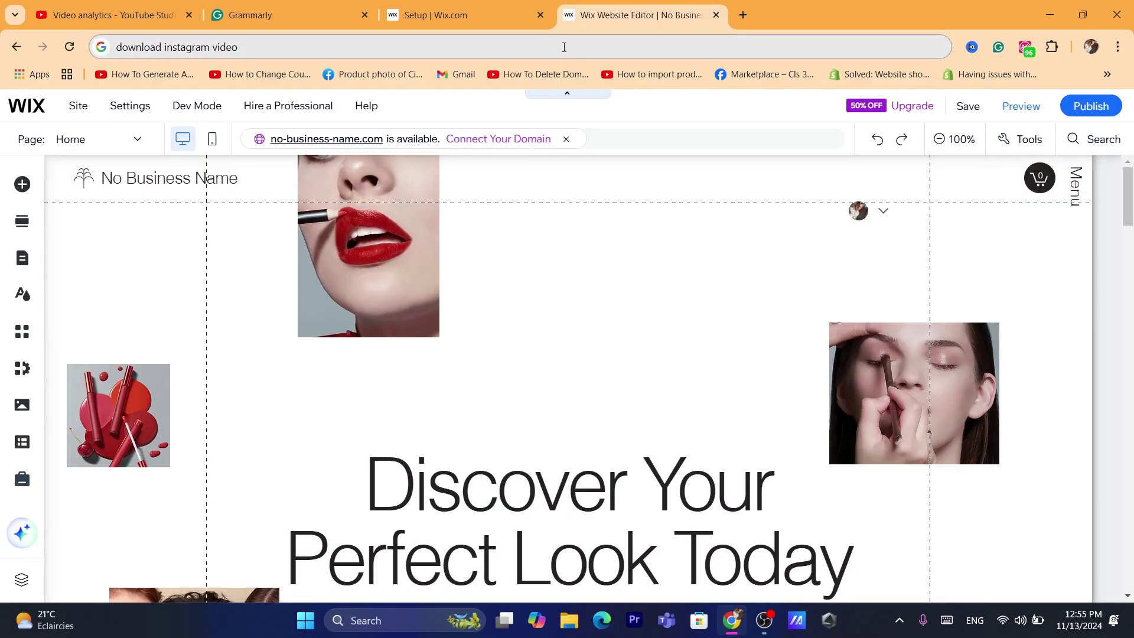
left_click(564, 48)
left_click(564, 48)
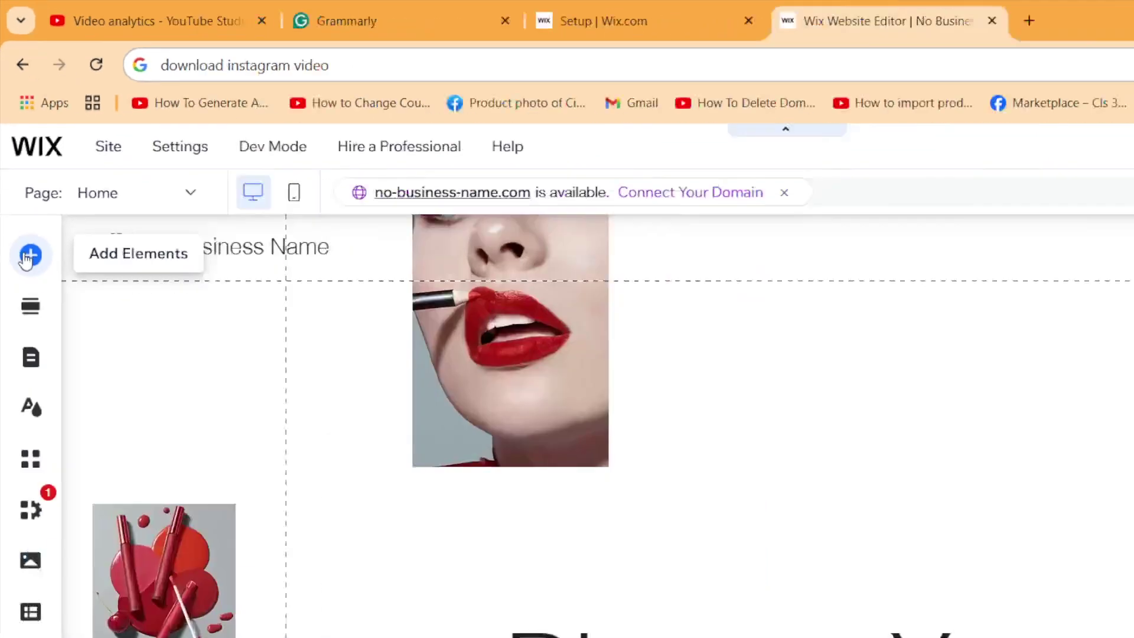
Browse the Add Elements catalogue to the Bookings category, then close it.
left_click(45, 416)
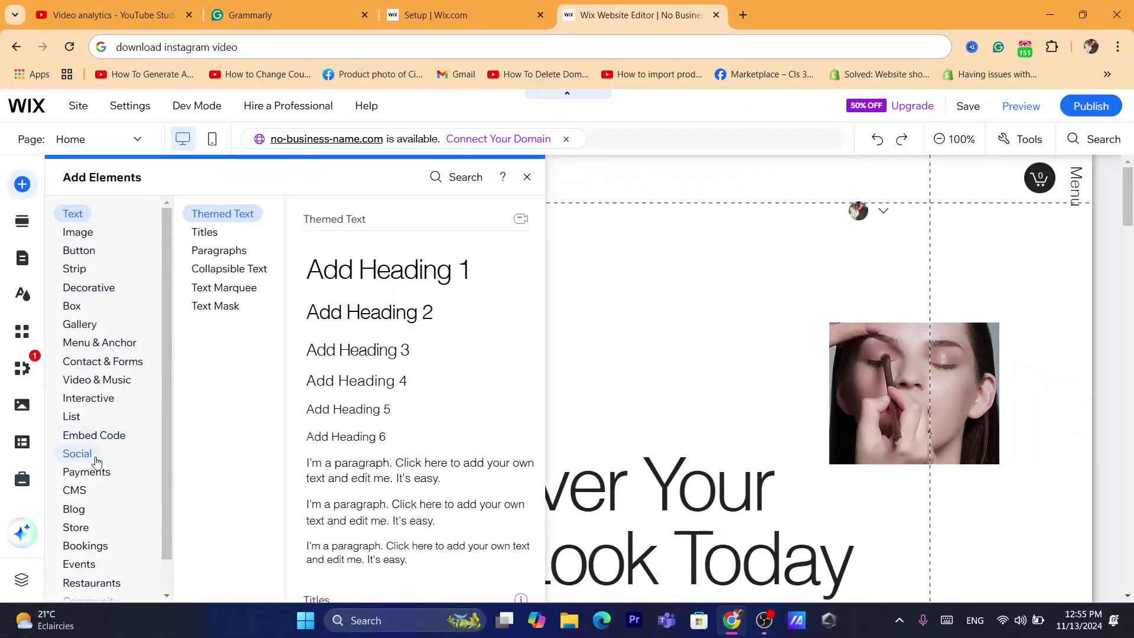
left_click(74, 490)
left_click(84, 548)
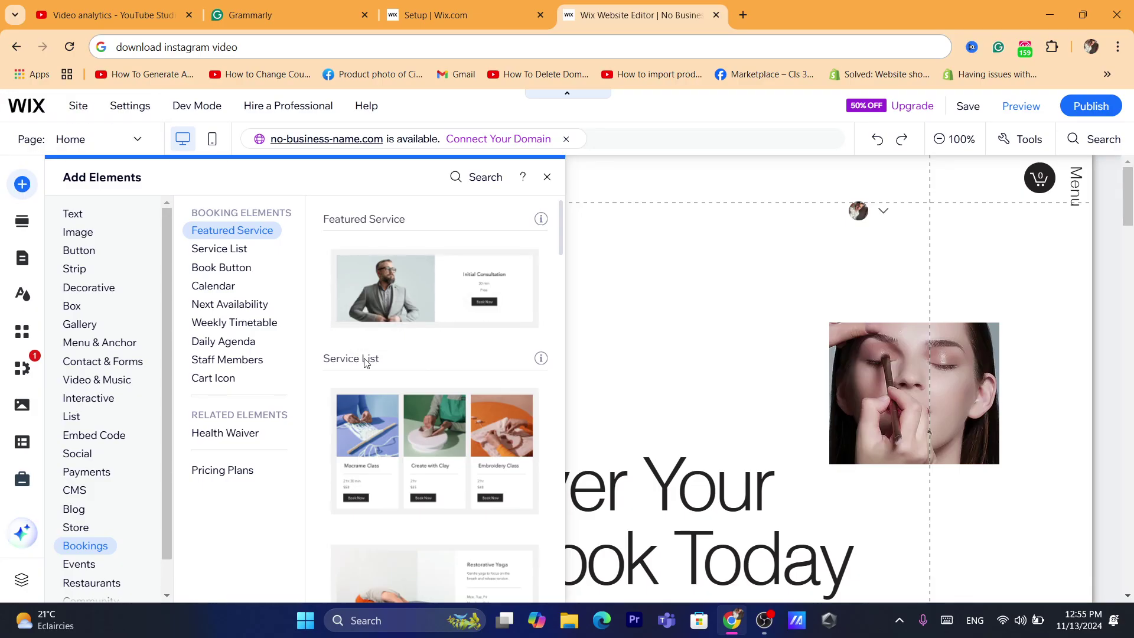
left_click(652, 179)
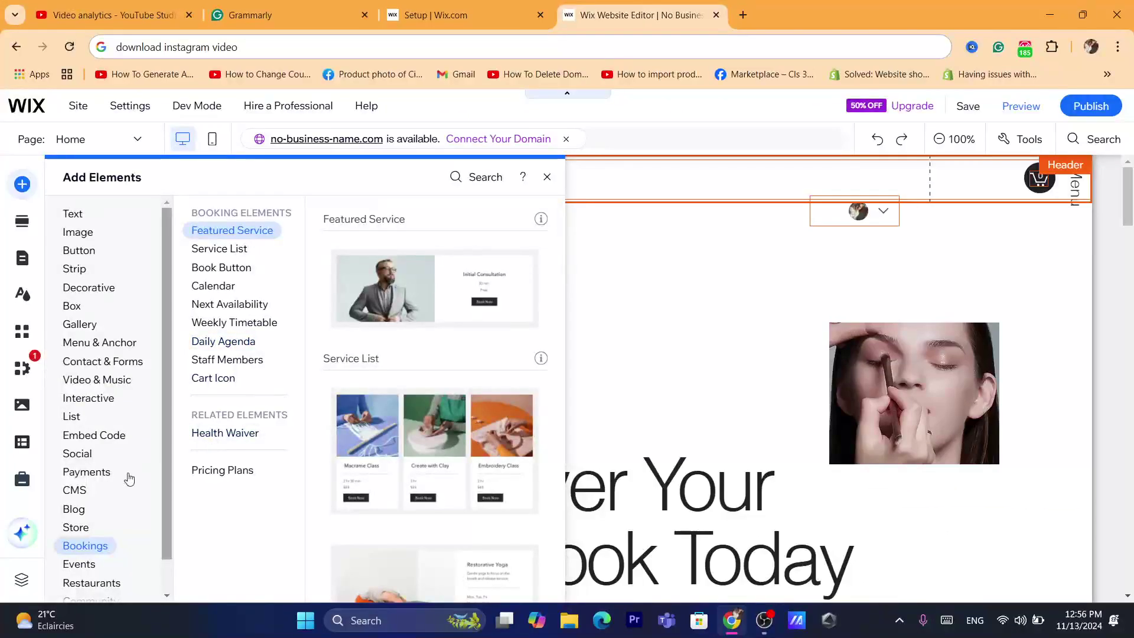
Reopen Add Elements at Bookings and preview the Service List designs.
left_click(79, 564)
left_click(77, 546)
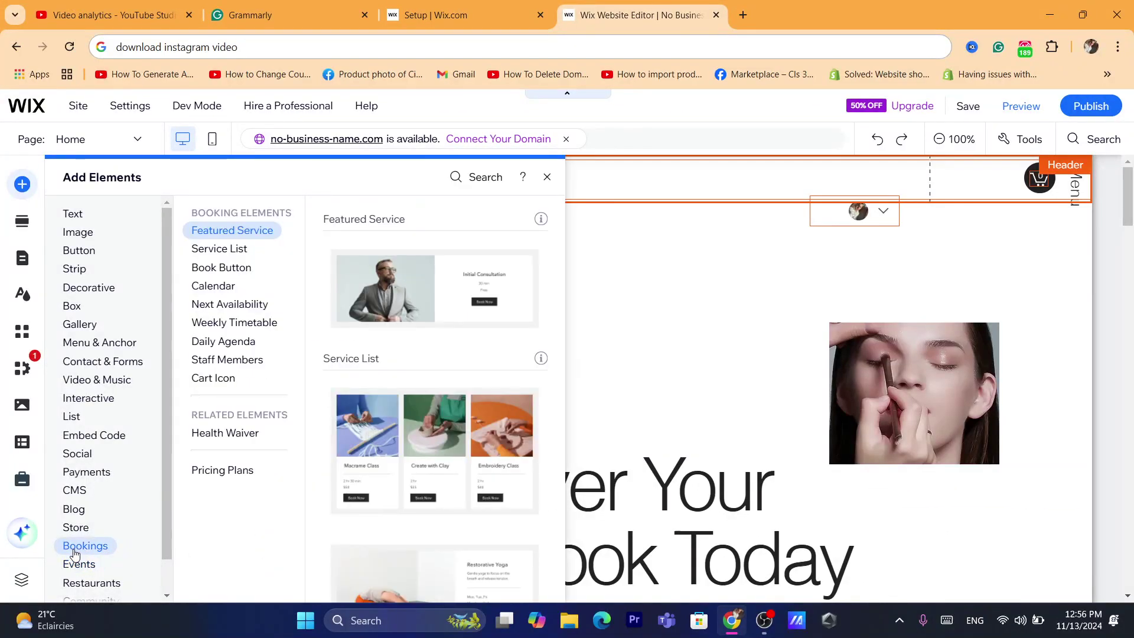
left_click(221, 249)
left_click(331, 52)
type("shopify.com")
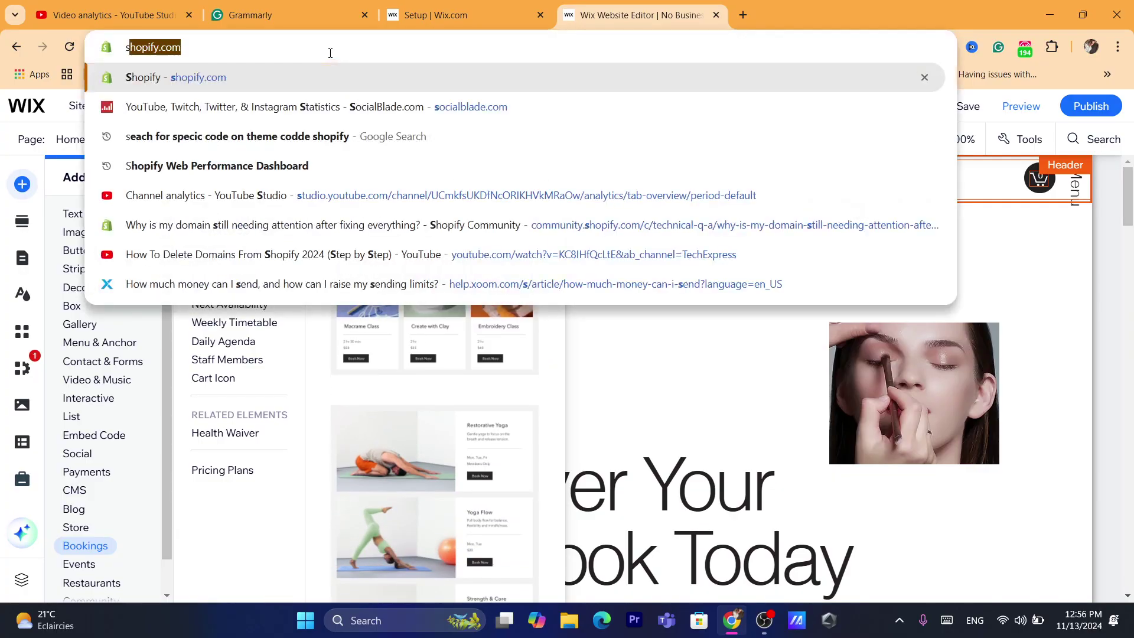
left_click(233, 526)
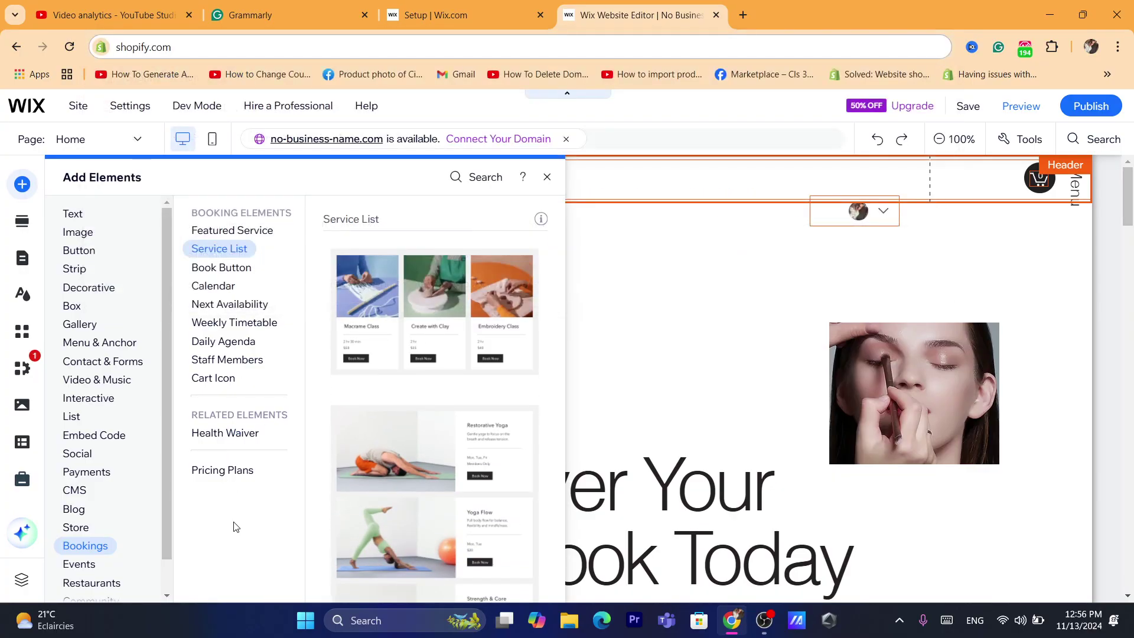
left_click(201, 271)
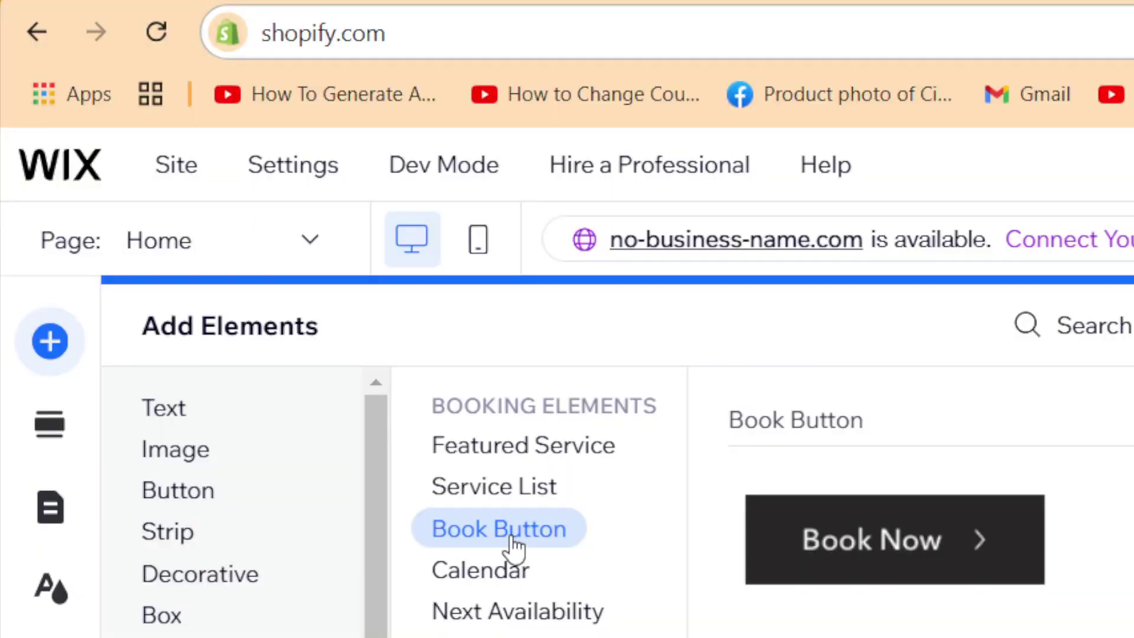
left_click(484, 503)
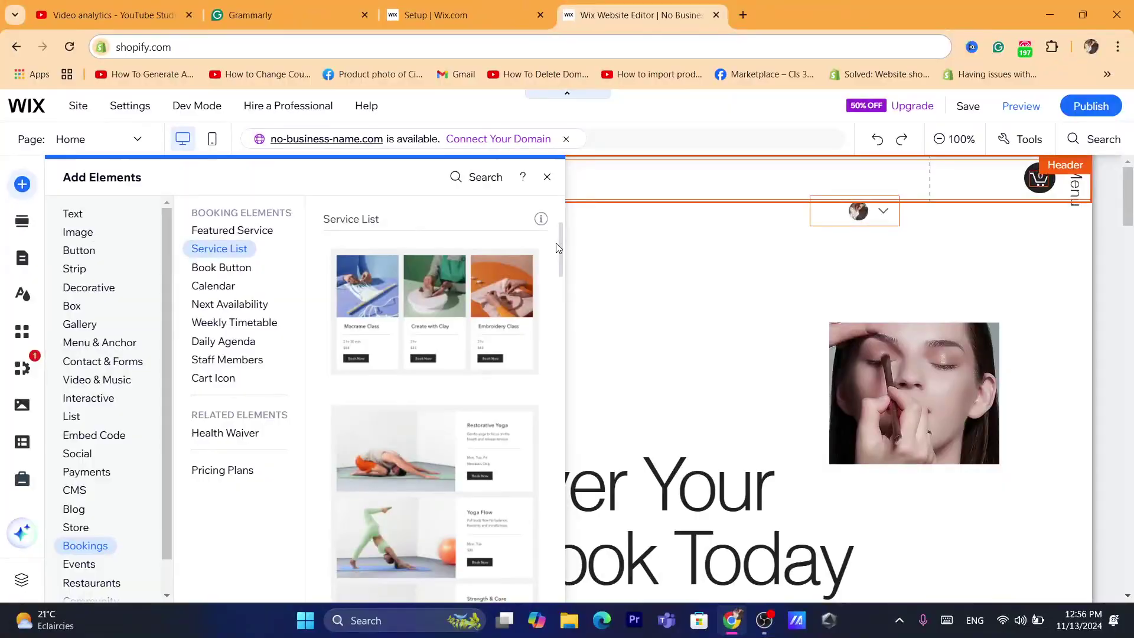
mouse_move(560, 254)
left_mouse_down()
mouse_move(555, 352)
mouse_move(559, 253)
left_mouse_up()
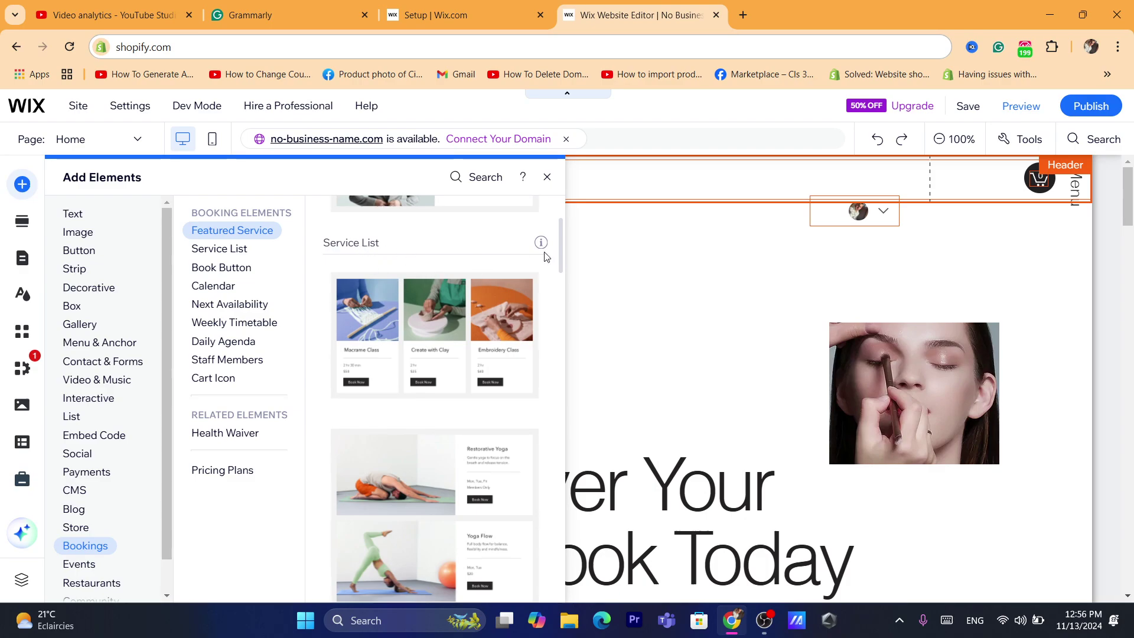
left_click_drag(561, 258, 555, 239)
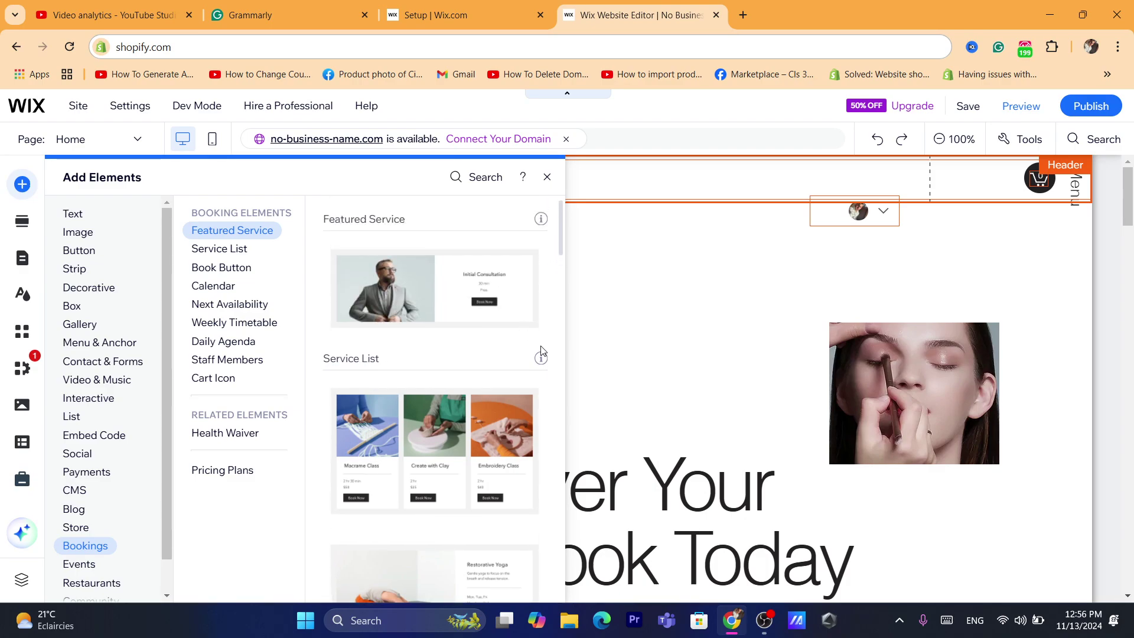
mouse_move(541, 360)
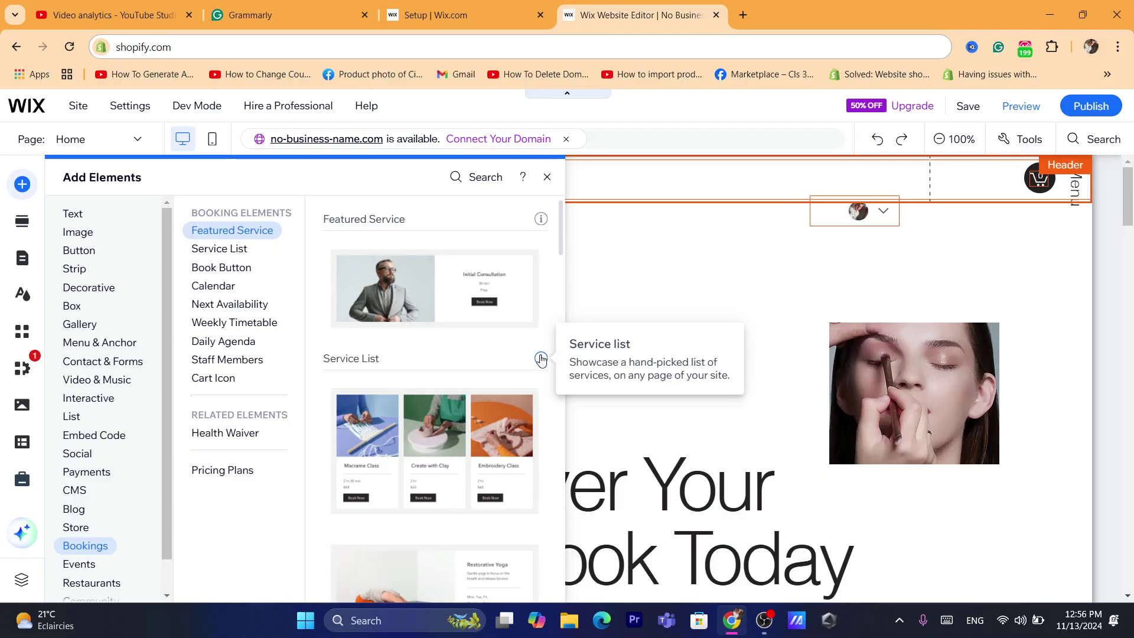
mouse_move(542, 220)
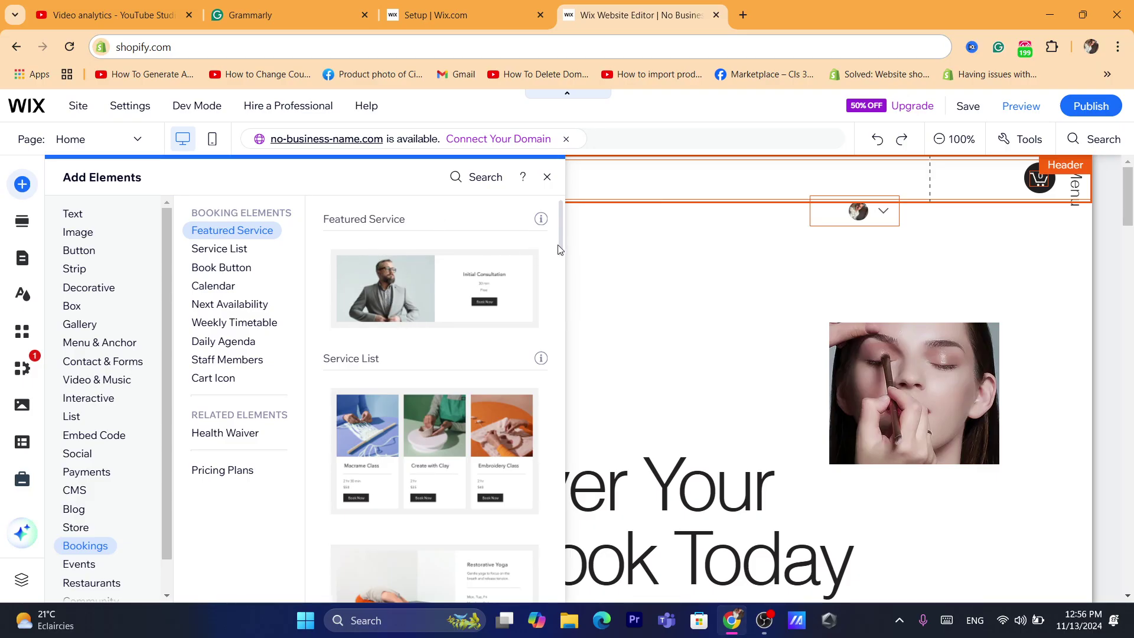
scroll(433, 307, "down", 2)
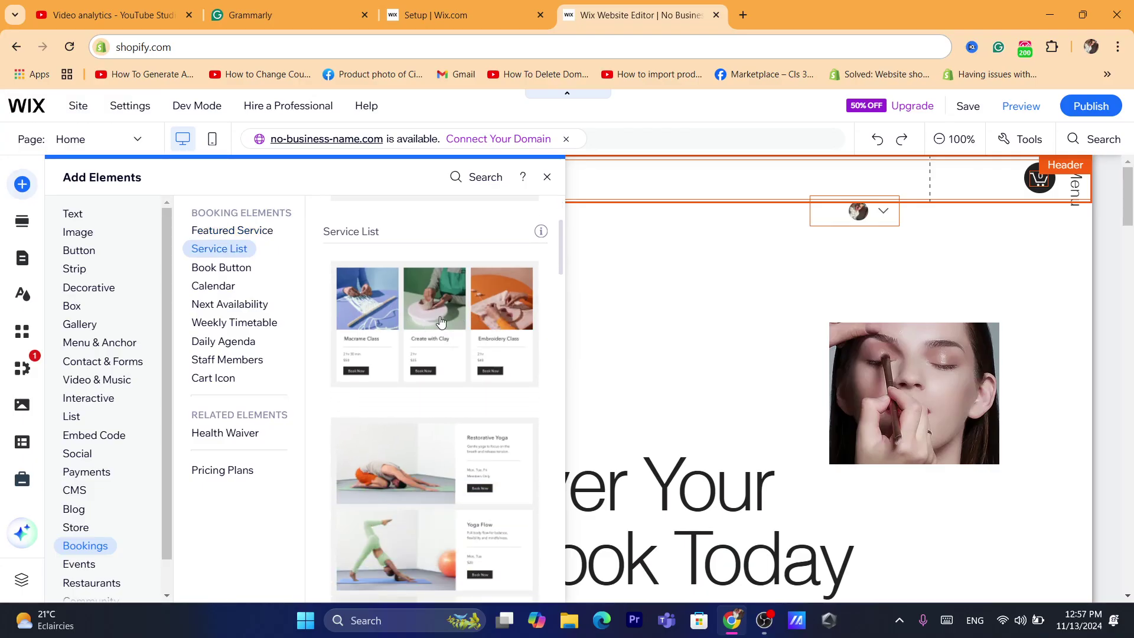
Add the three-column Service List design and drag it lower on the home page.
left_click(356, 247)
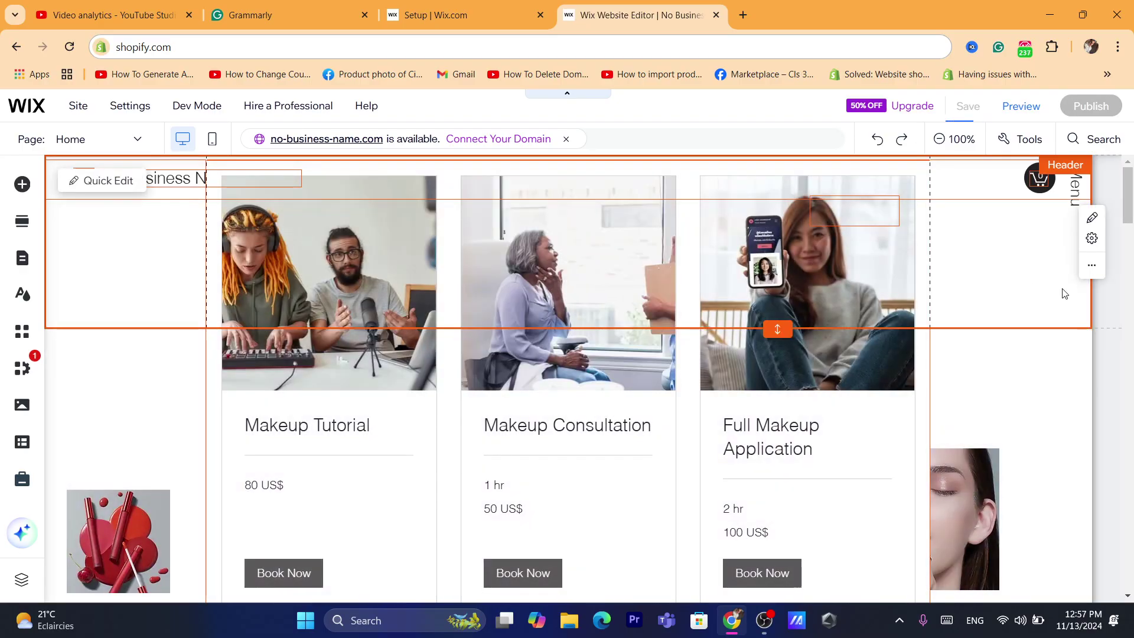
left_click(854, 257)
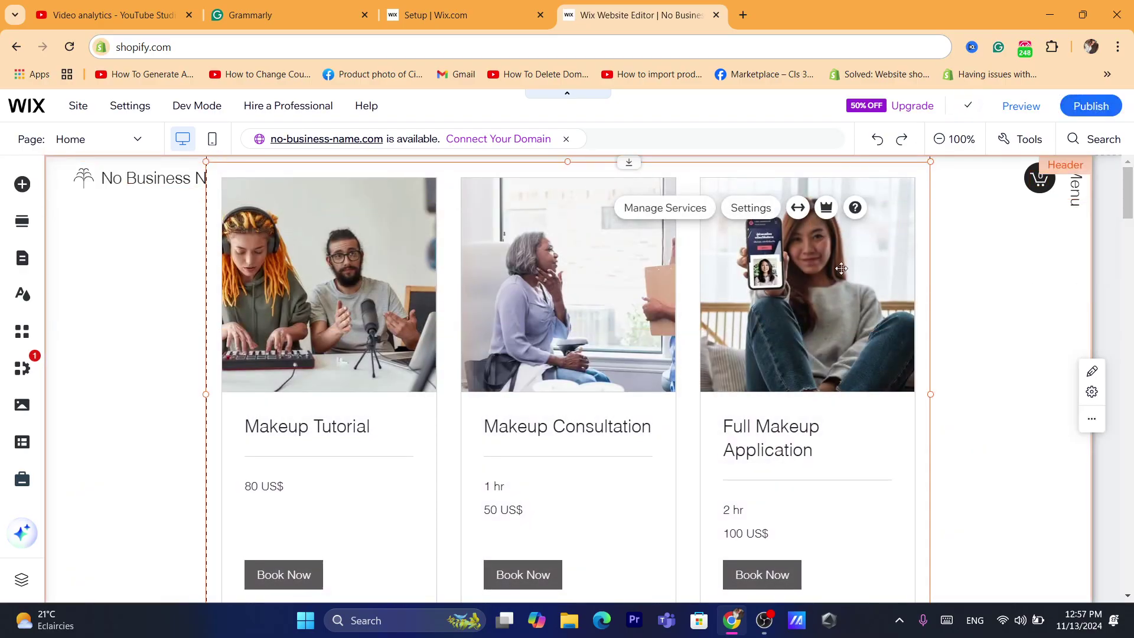
left_click_drag(852, 320, 853, 349)
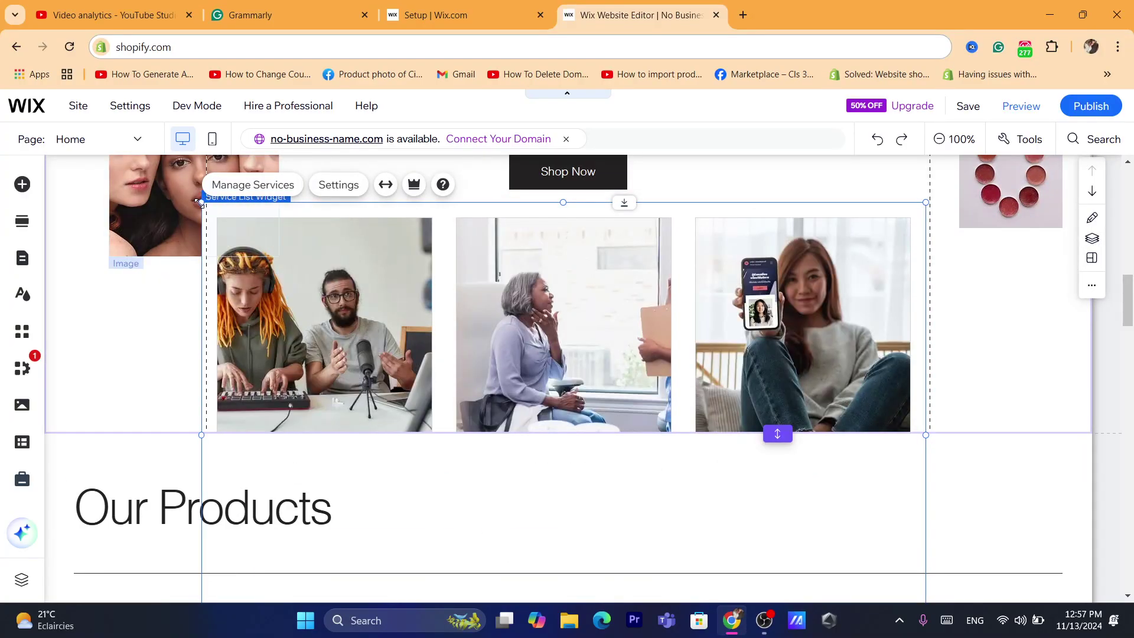
Drag the Service List widget's handles outward so its three cards span nearly the full page width.
left_click_drag(201, 208, 43, 180)
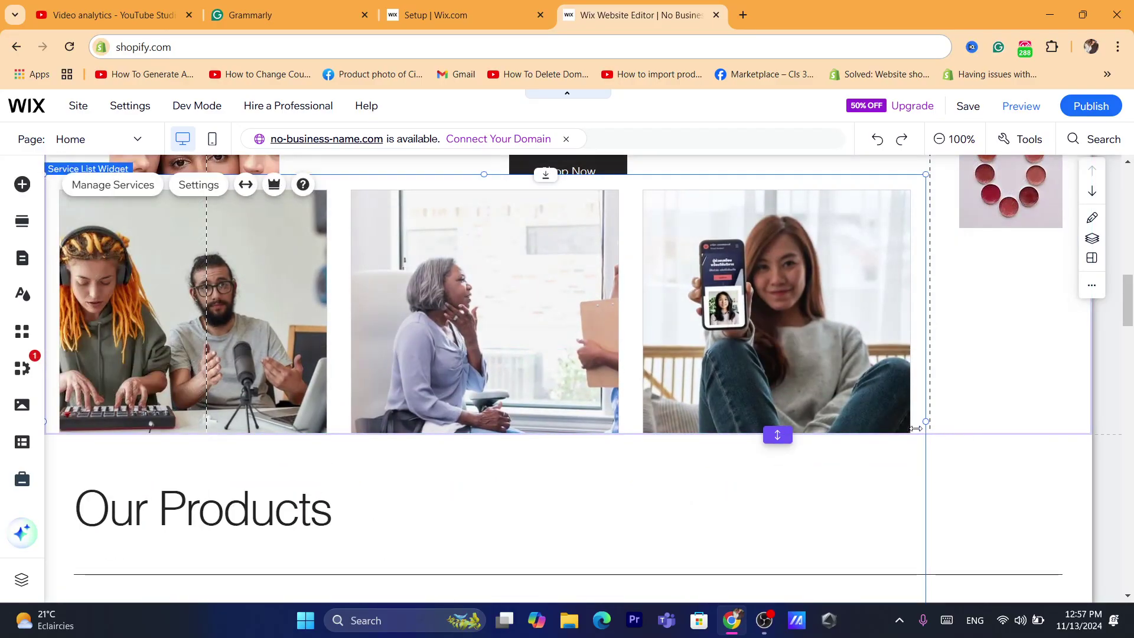
left_click_drag(925, 422, 1023, 419)
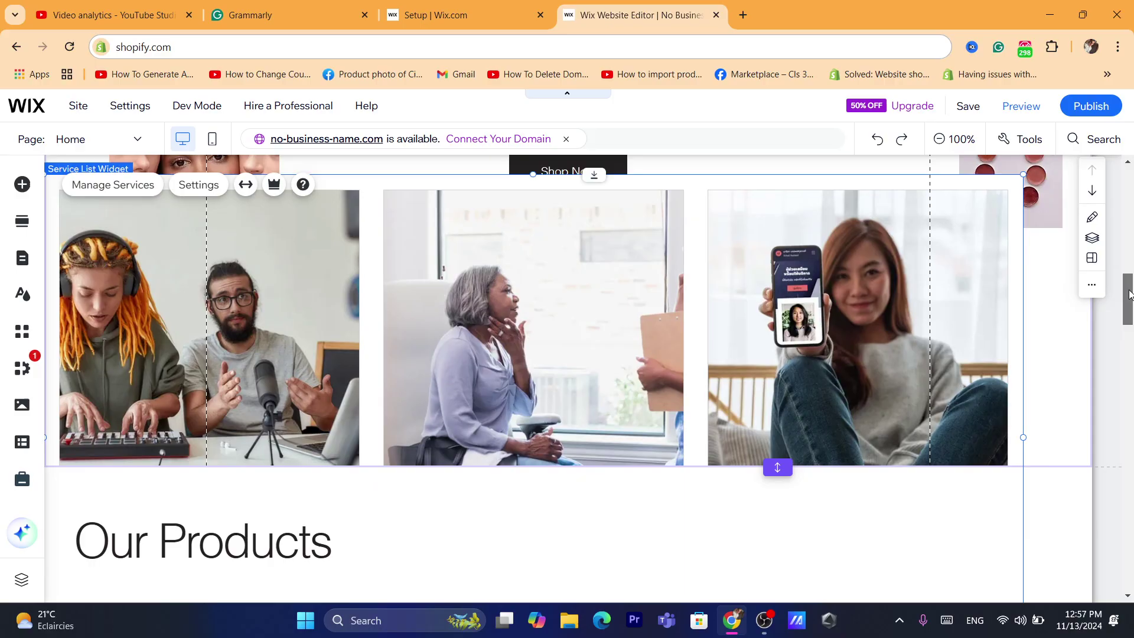
scroll(1129, 295, "up", 2)
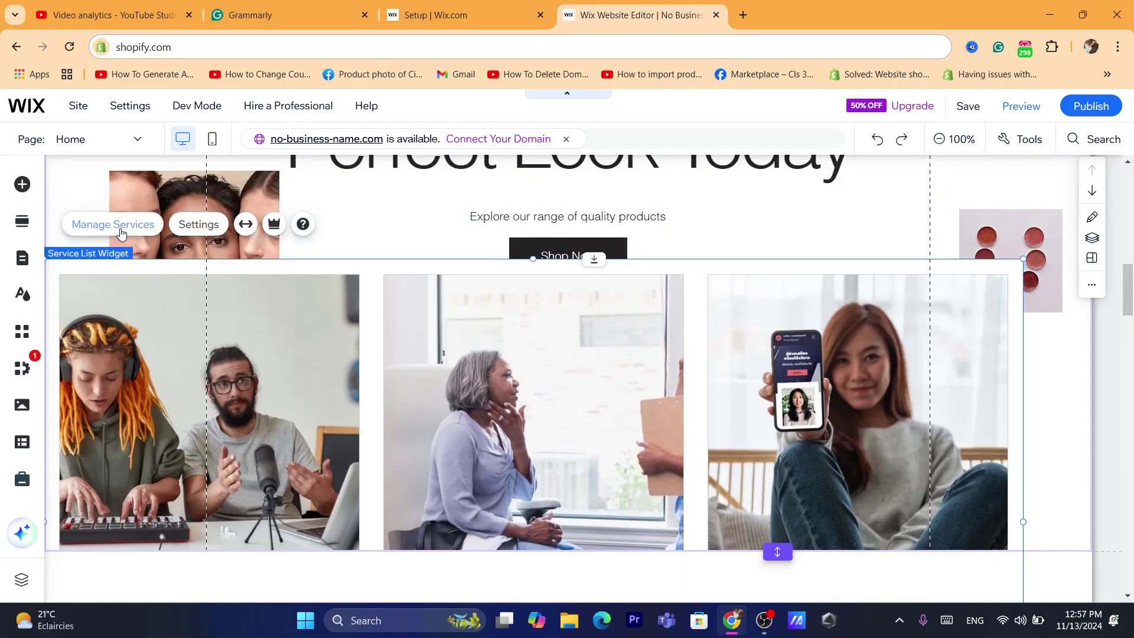
left_click(99, 232)
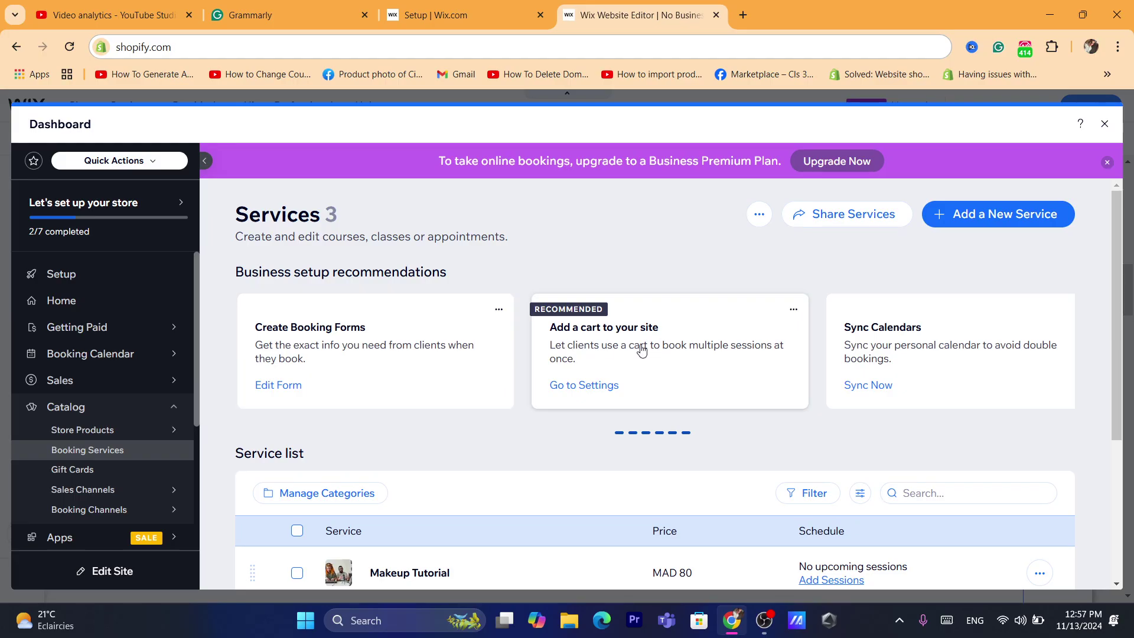
left_click(1104, 126)
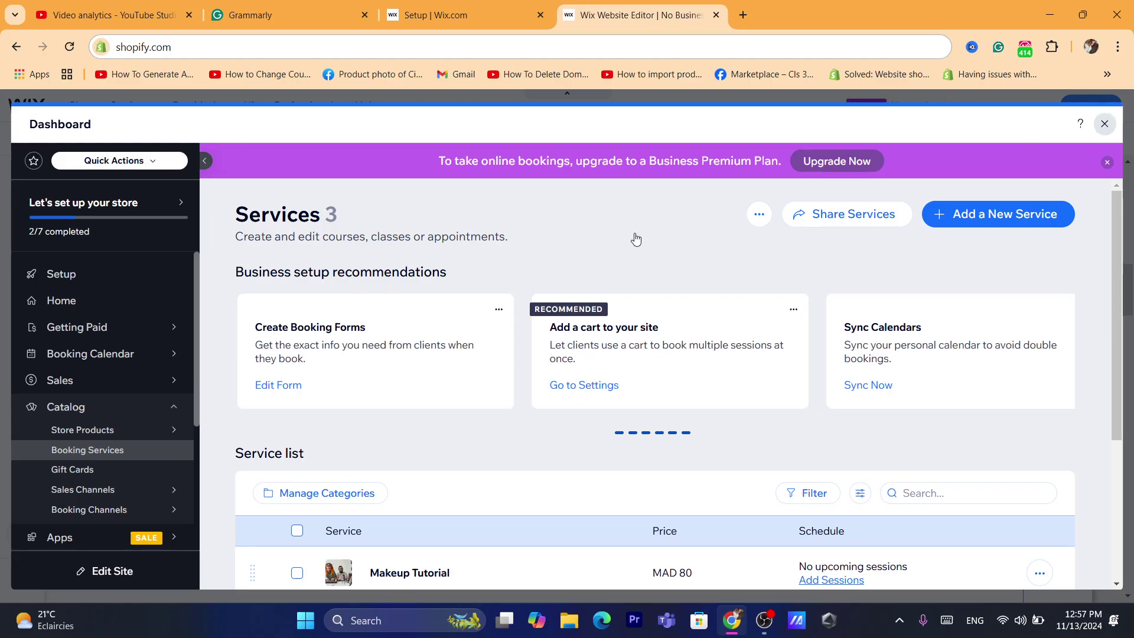
In the widget's Services settings, switch to 'Choose services directly', leaving only Full Makeup Application.
left_click(204, 233)
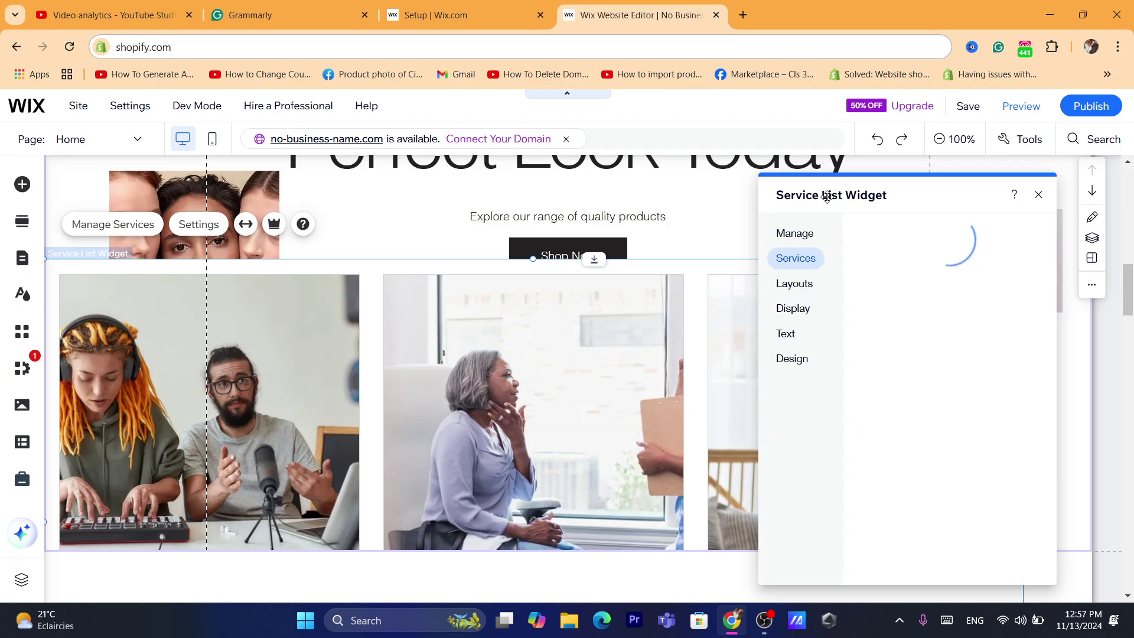
left_click(797, 236)
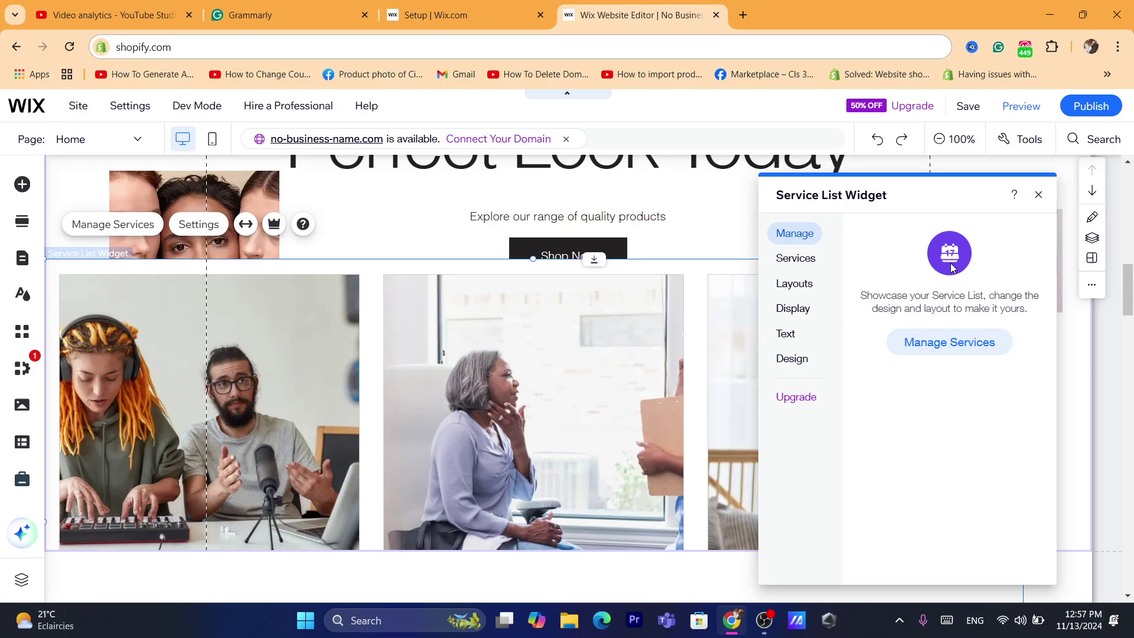
left_click_drag(916, 294, 1019, 306)
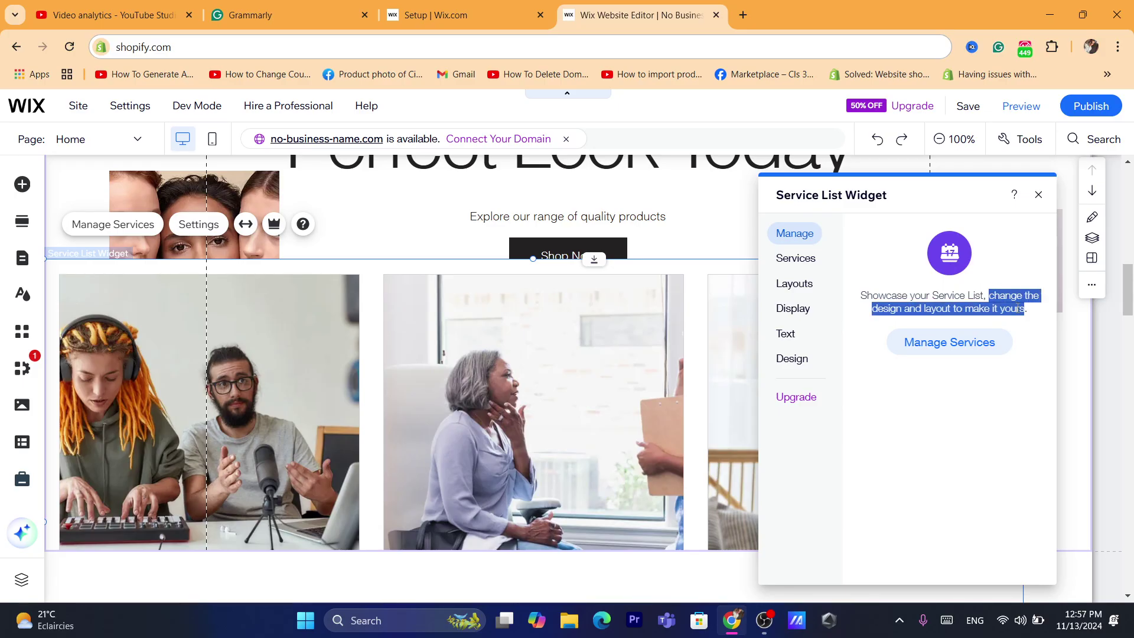
left_click(966, 310)
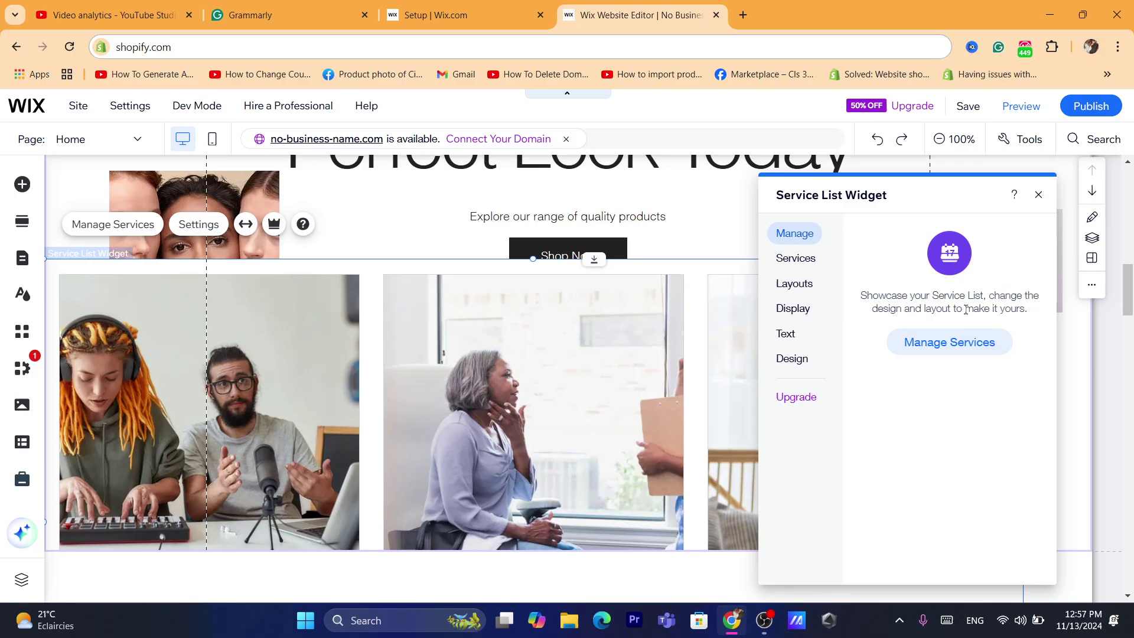
left_click(778, 264)
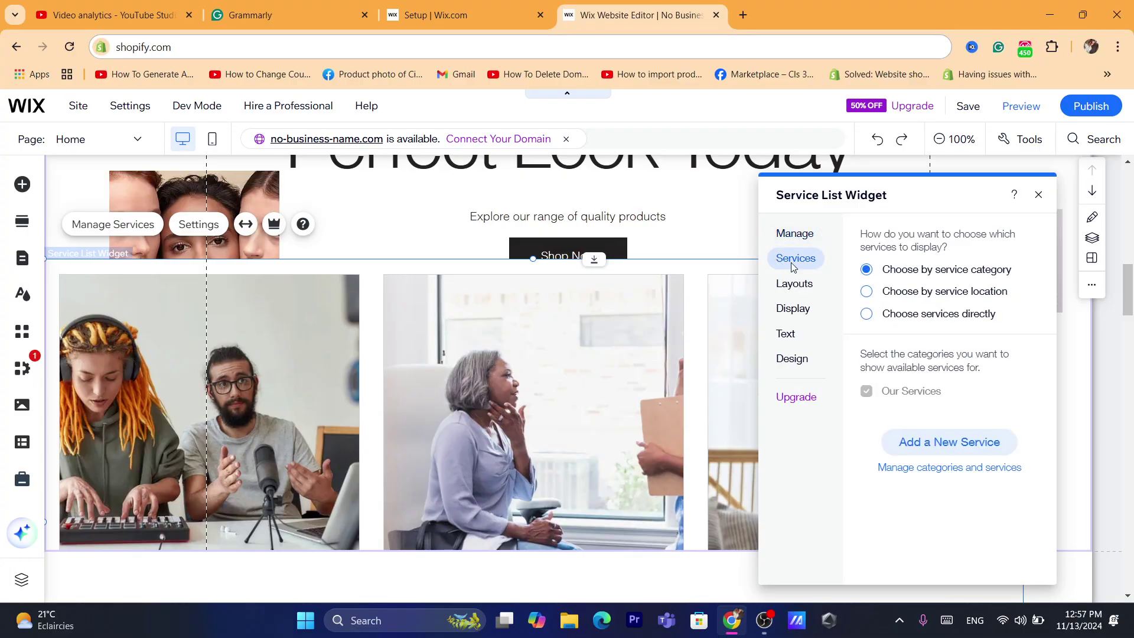
left_click(912, 297)
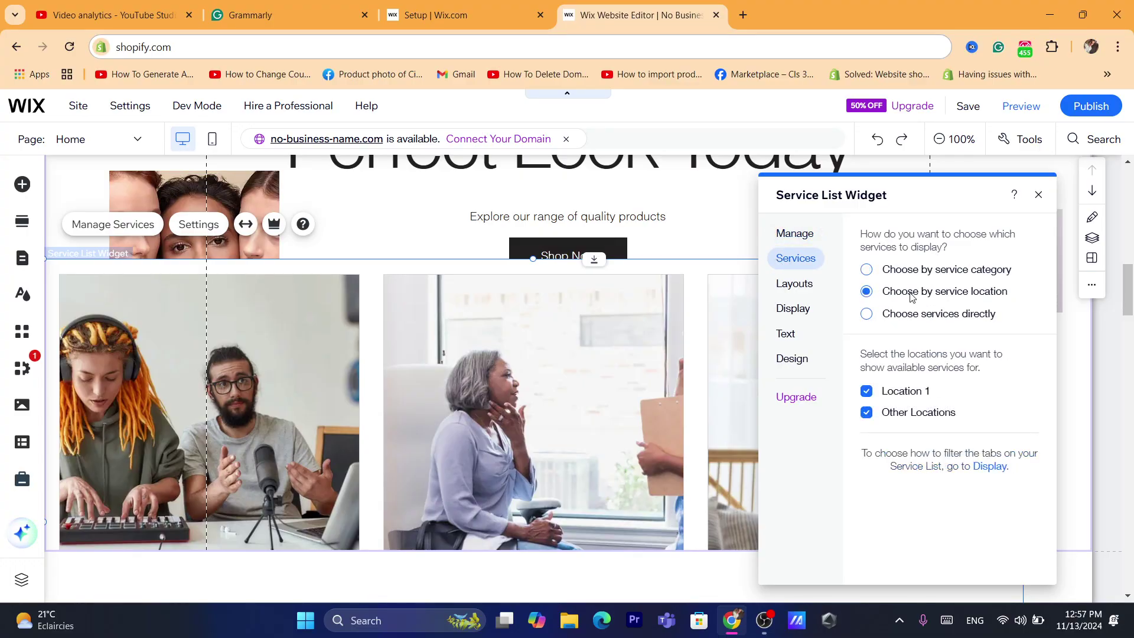
left_click(916, 319)
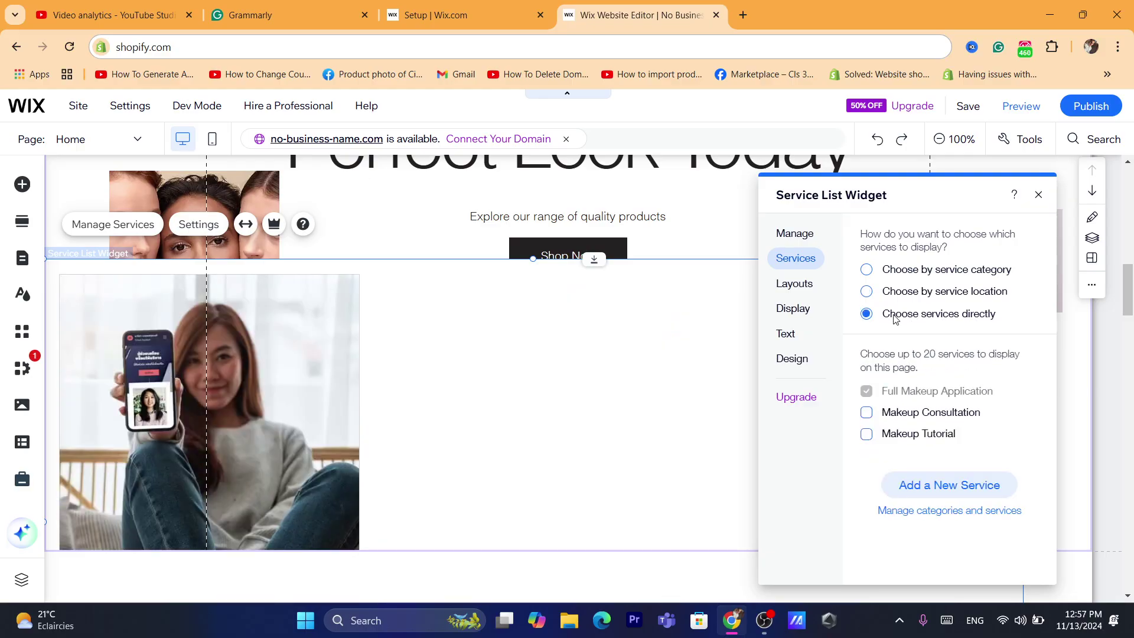
Switch the Service List to Grid layout with 3 max cards per row and 249px card spacing.
left_click(796, 285)
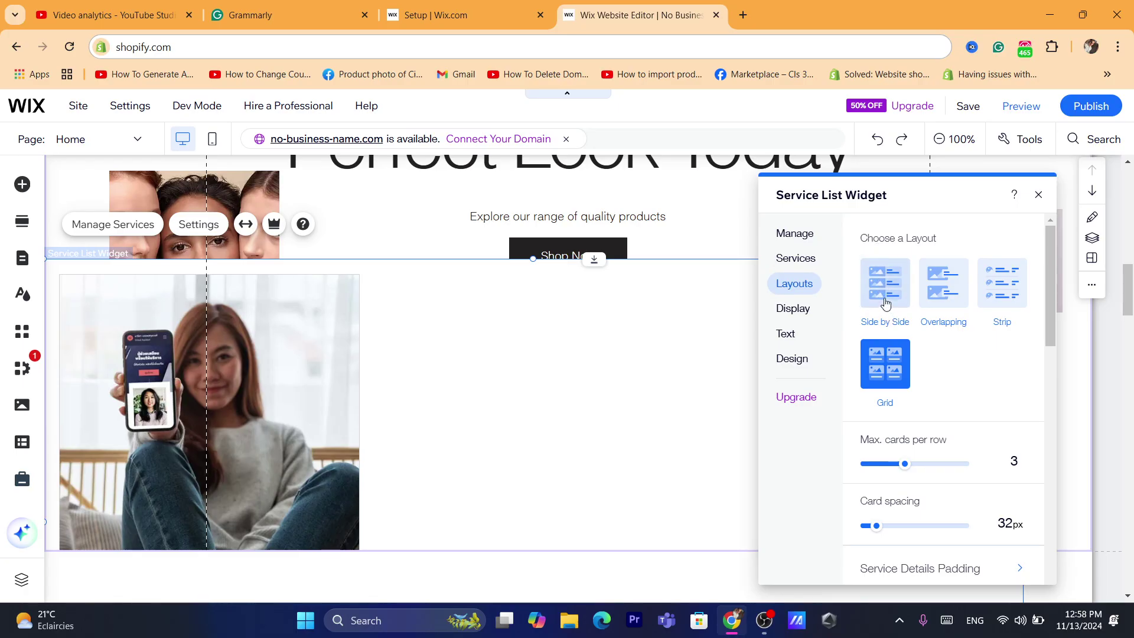
left_click(885, 303)
left_click(957, 290)
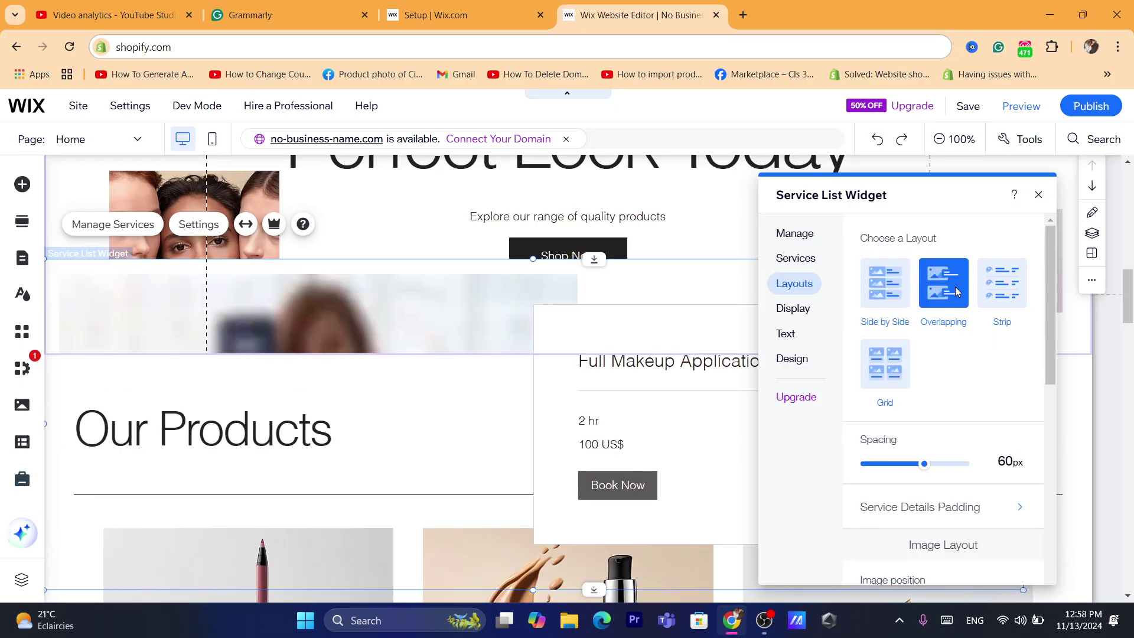
left_click(1004, 289)
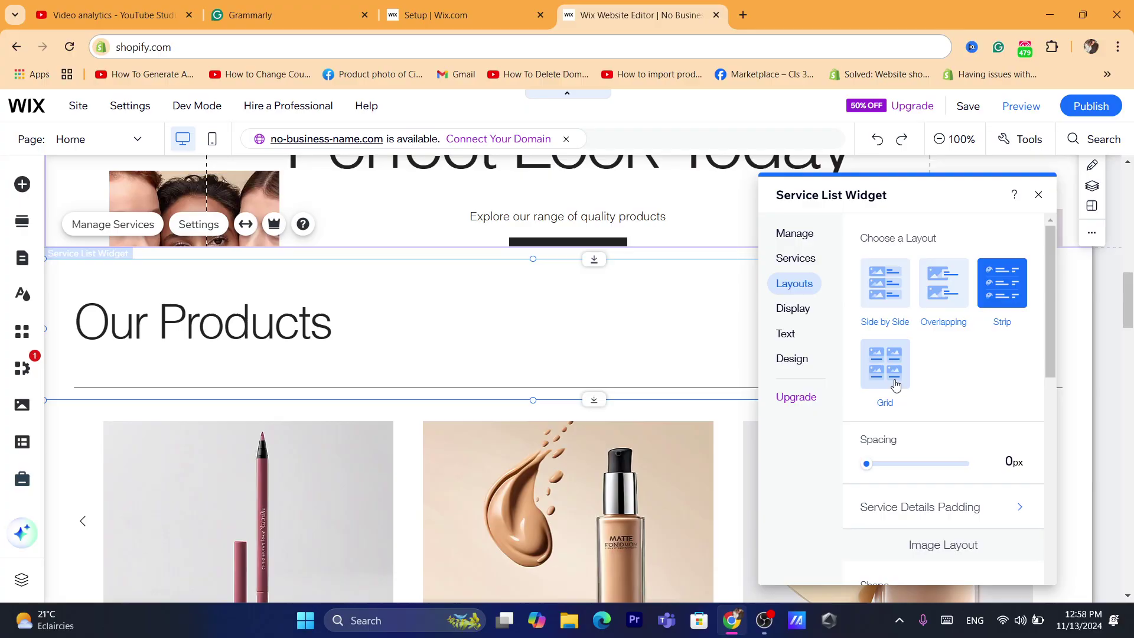
left_click(895, 381)
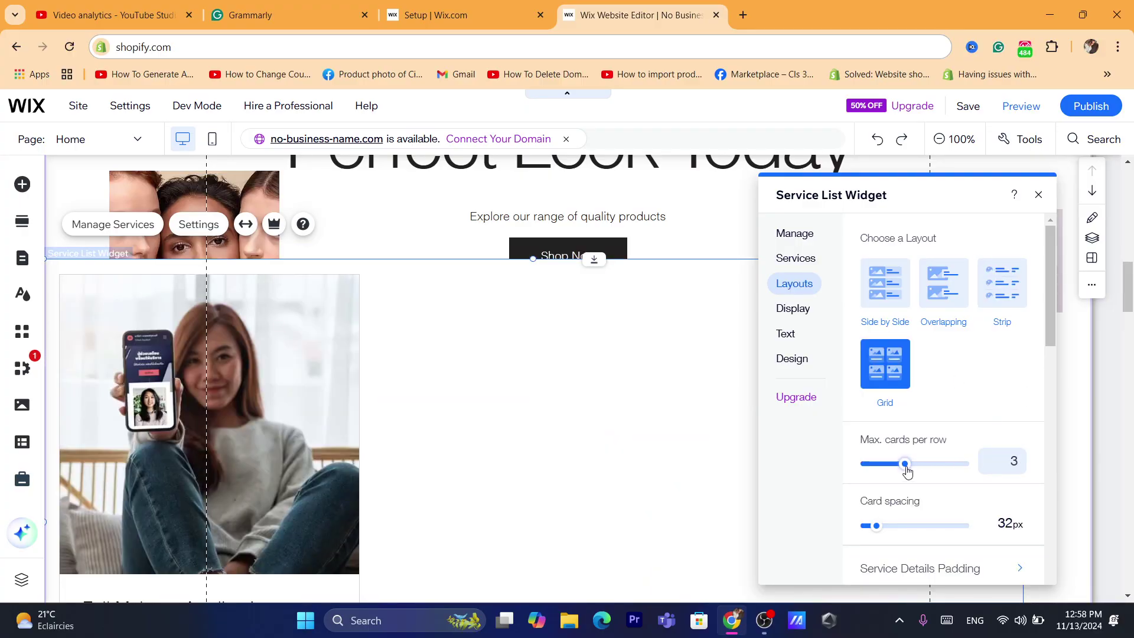
left_click_drag(906, 468, 880, 471)
left_click_drag(880, 467, 907, 467)
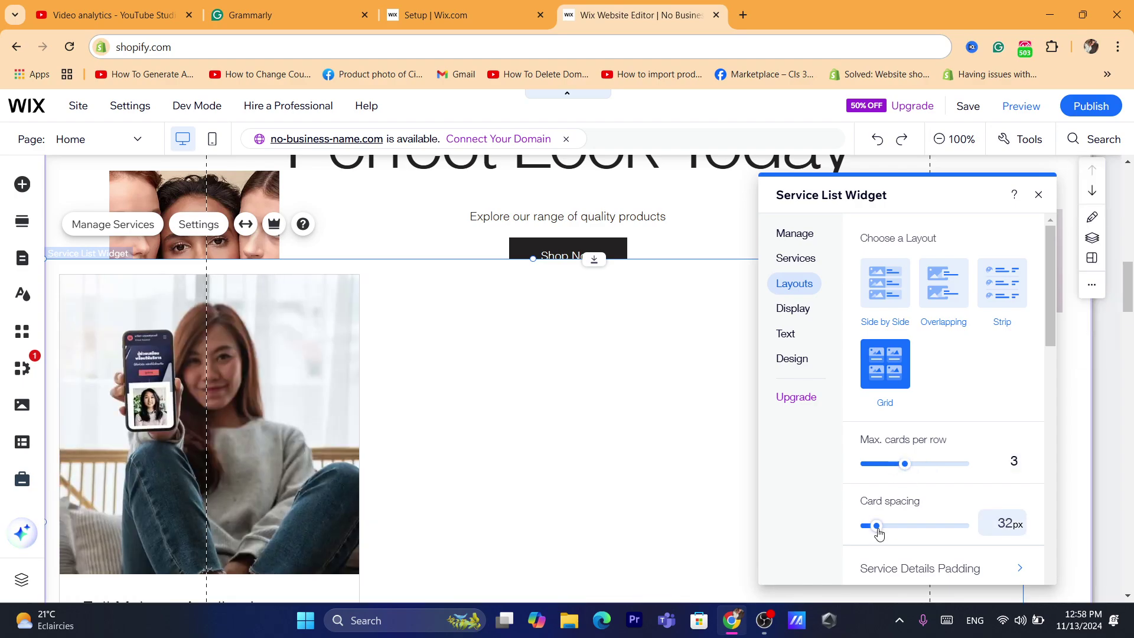
left_click_drag(877, 528, 947, 527)
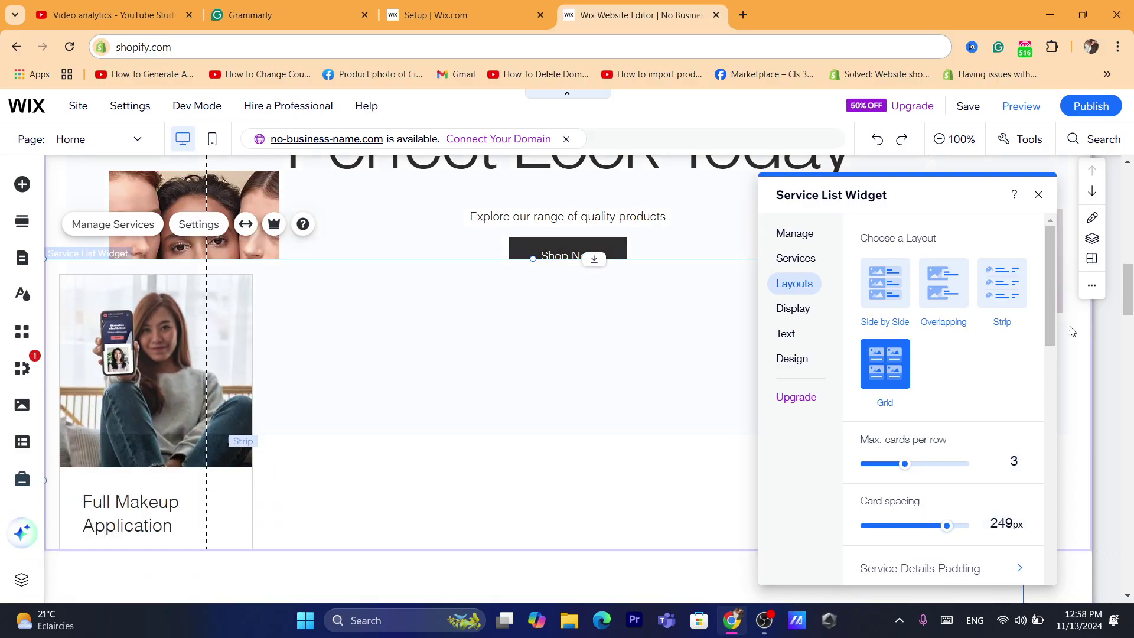
left_click_drag(1049, 330, 1055, 388)
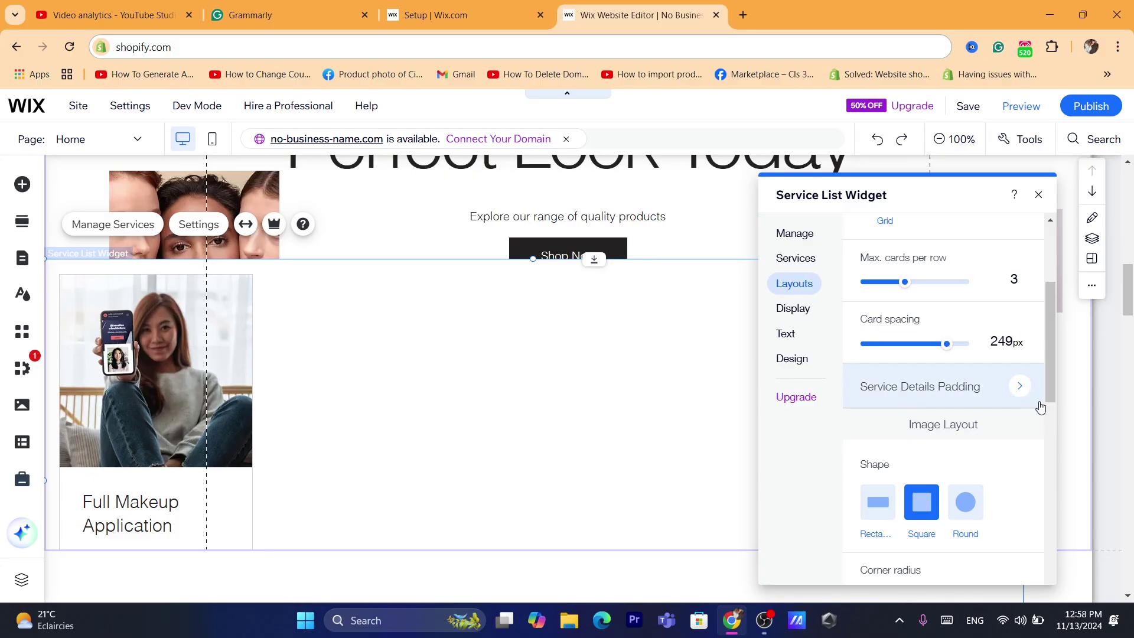
Set the Image Layout shape to Round, then bring up the widget's Display settings.
left_click_drag(1047, 394, 1047, 430)
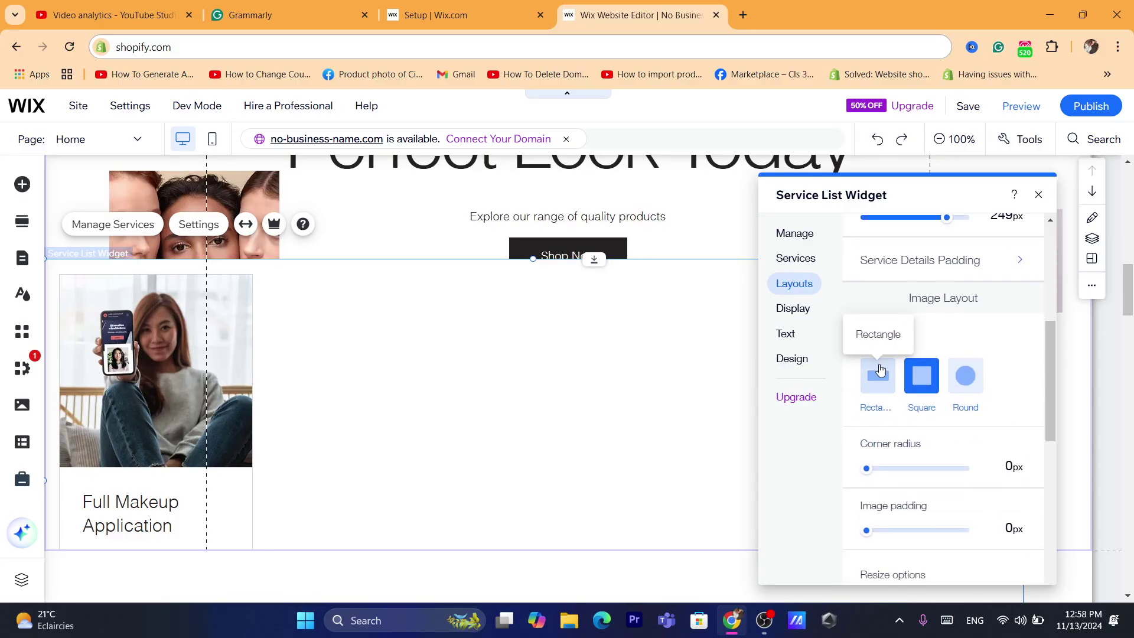
left_click(879, 371)
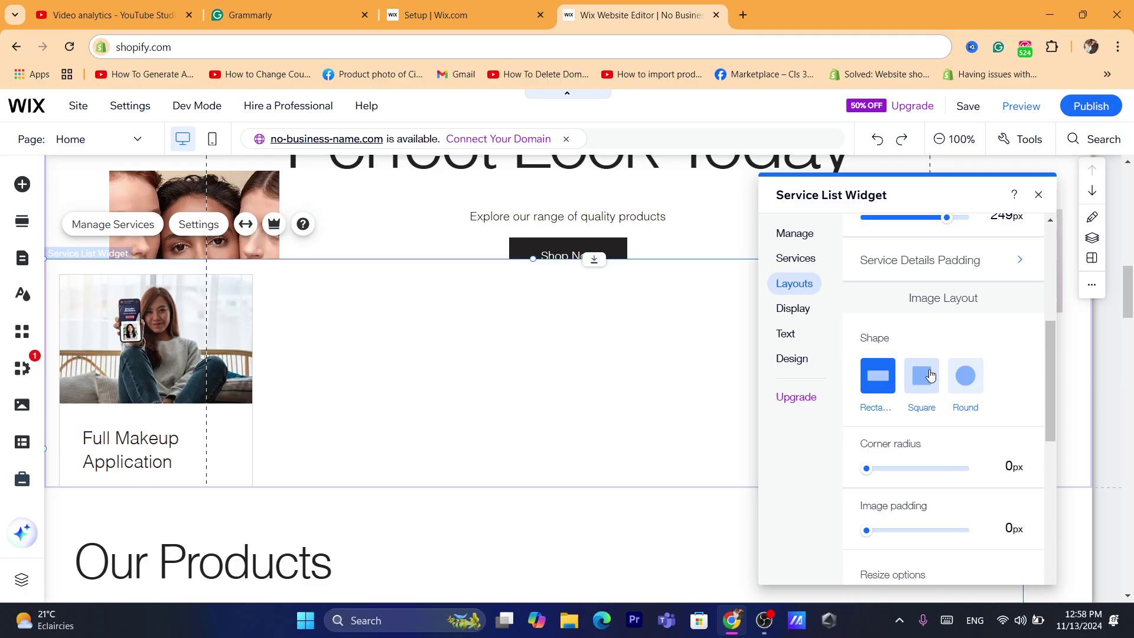
left_click(927, 379)
left_click(967, 380)
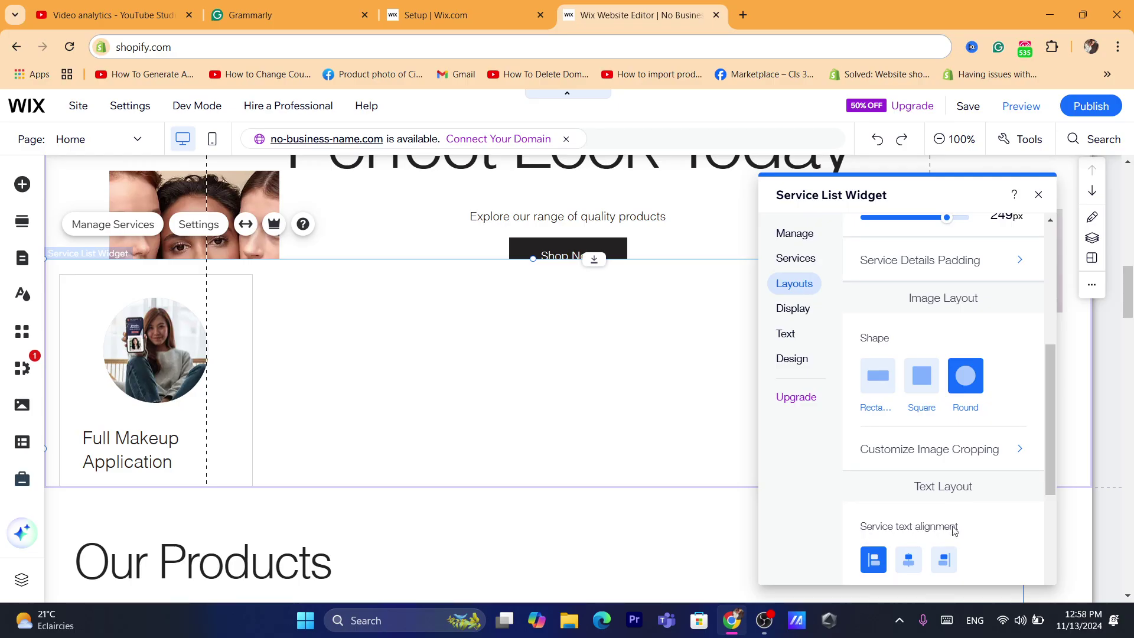
left_click_drag(1048, 476, 1055, 537)
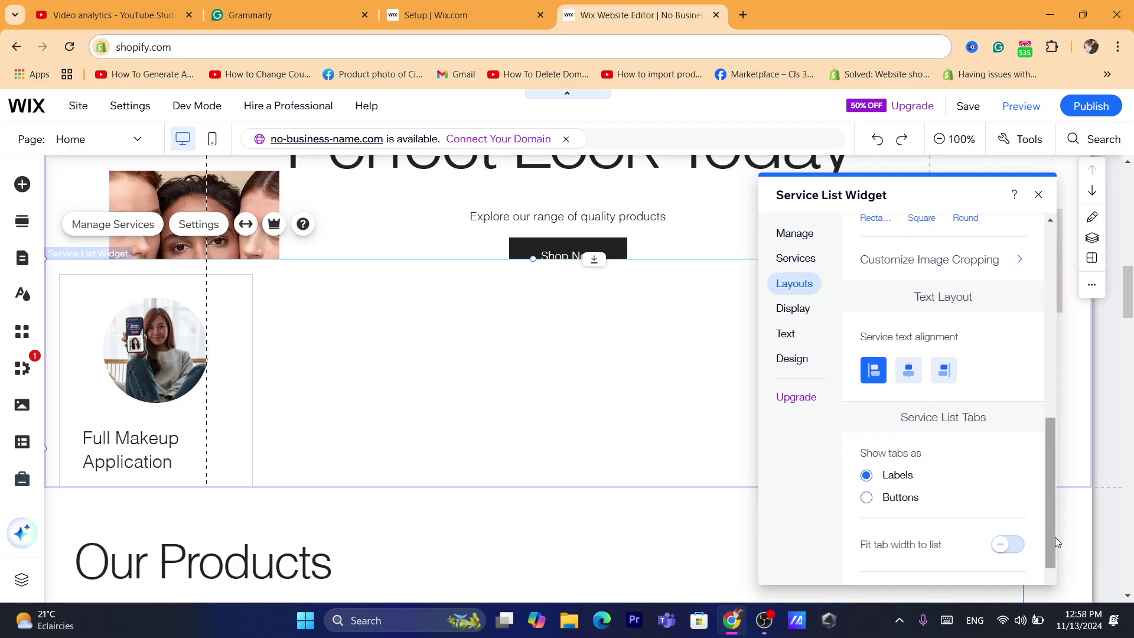
left_click(797, 313)
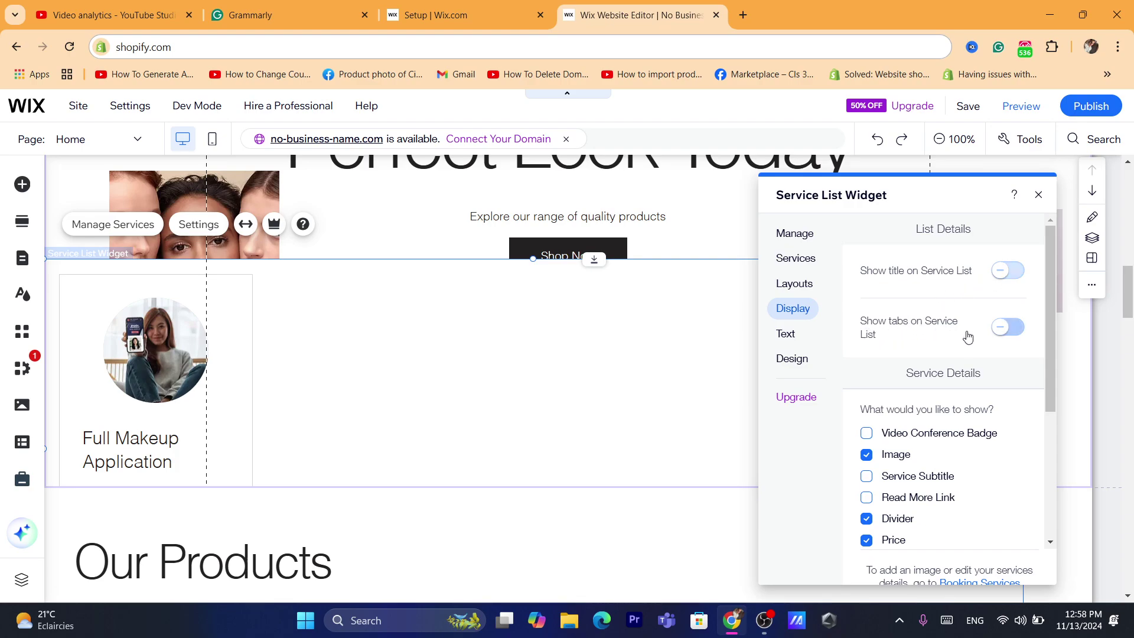
Look over the Display and Text settings, then reach the Design options for backgrounds, text and buttons.
left_click_drag(1049, 380, 1060, 471)
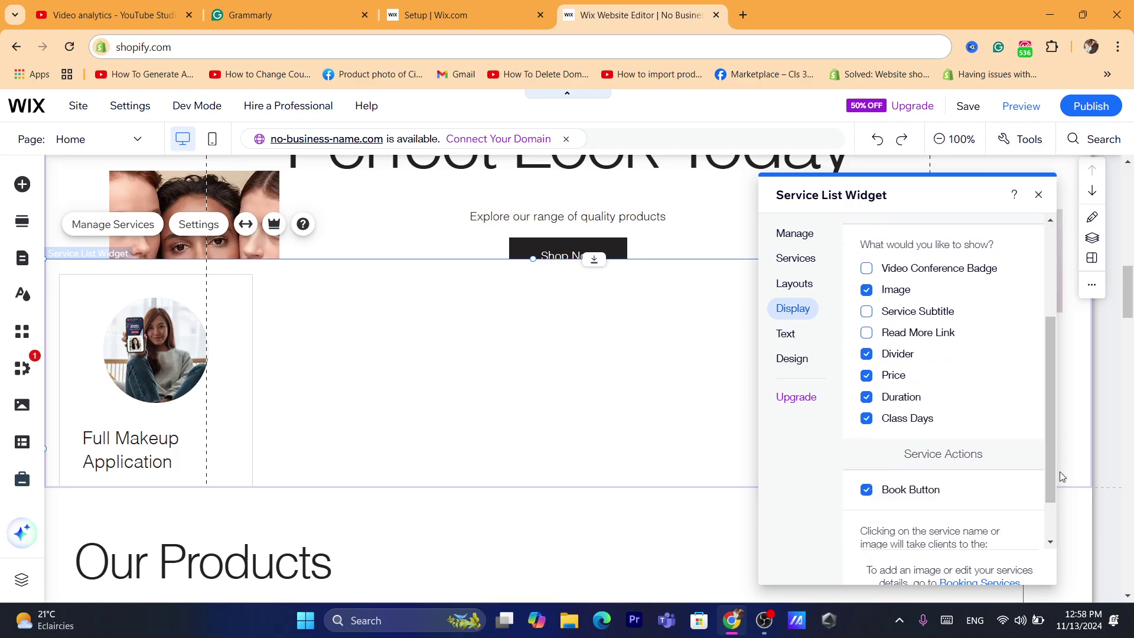
left_click(786, 336)
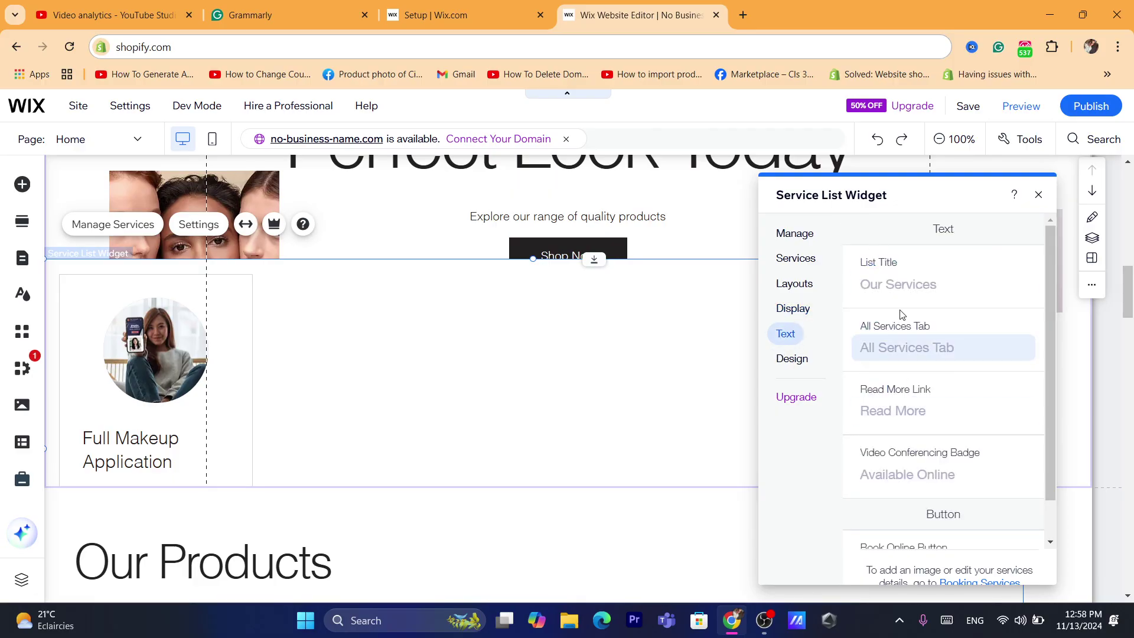
left_click(792, 359)
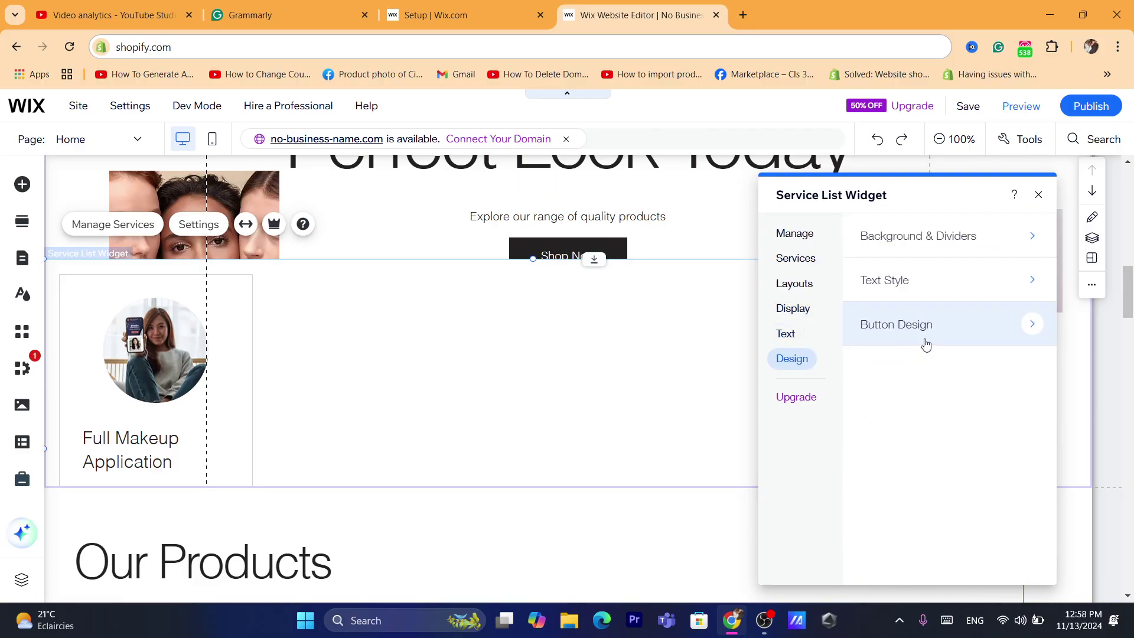